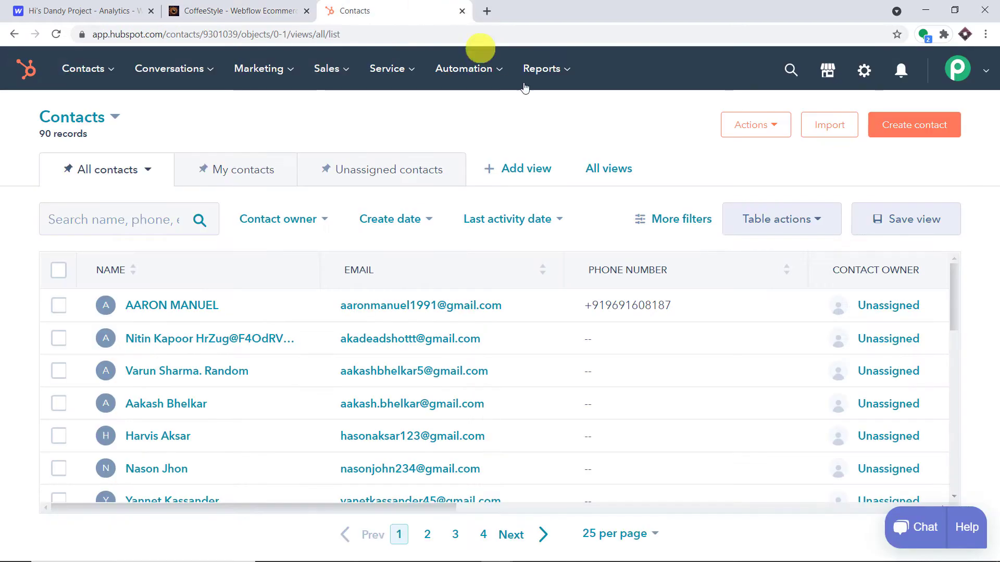
Look over the CoffeeStyle contact form and the HubSpot contacts list of 90 records.
{"action": "left_click", "coordinate": [265, 9]}
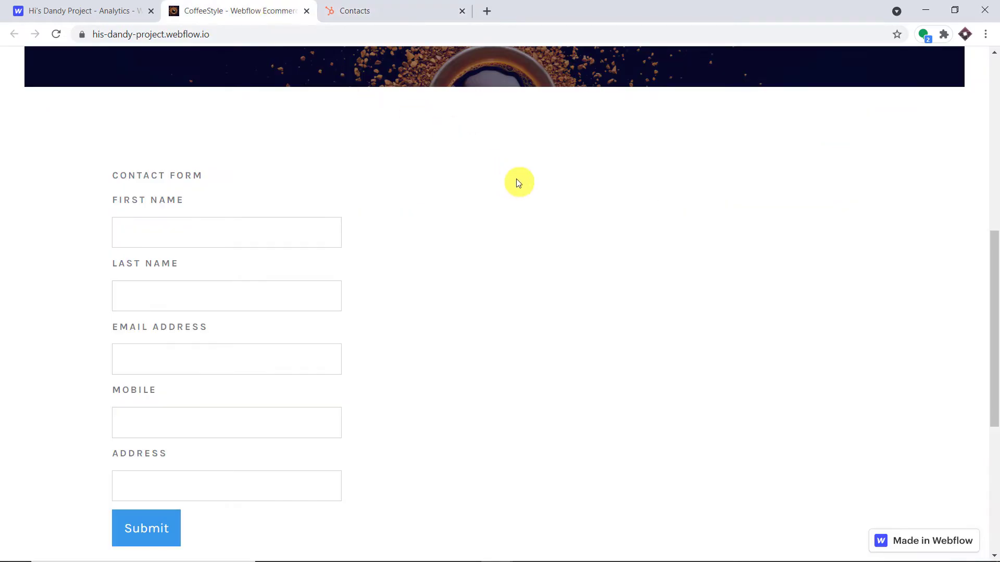
{"action": "scroll", "coordinate": [516, 179], "scroll_direction": "down", "scroll_amount": 2}
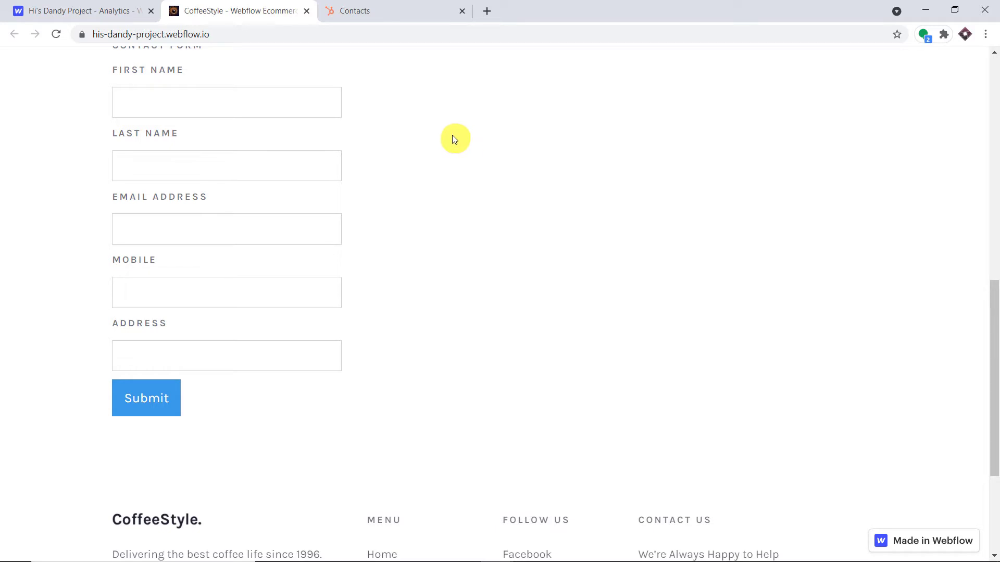
{"action": "scroll", "coordinate": [455, 144], "scroll_direction": "up", "scroll_amount": 6}
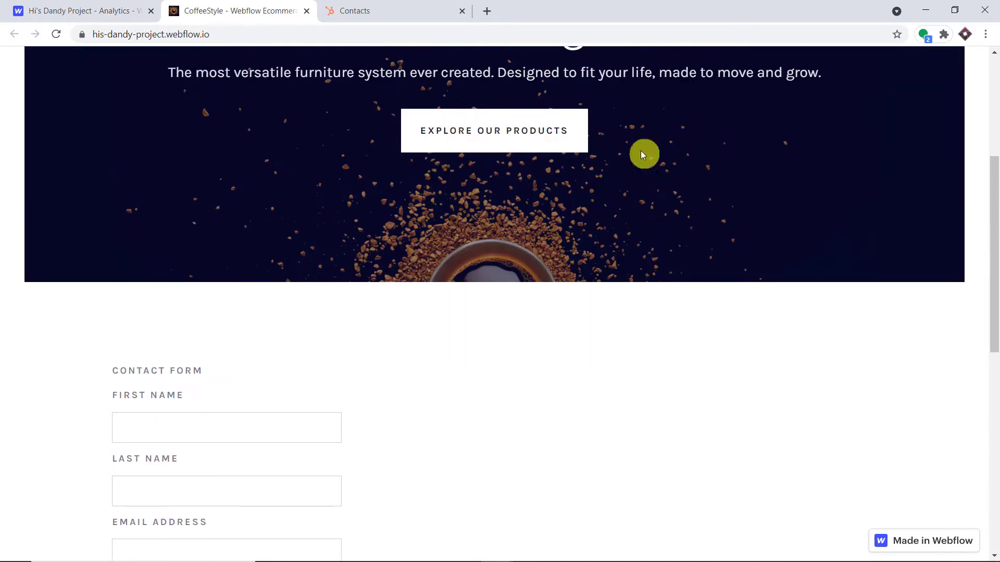
{"action": "left_click", "coordinate": [393, 8]}
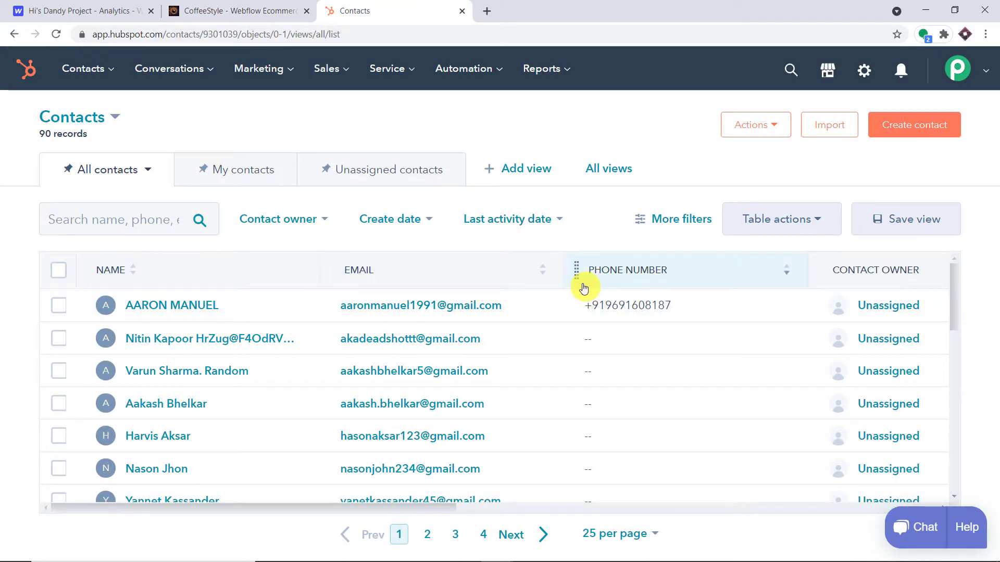
{"action": "left_click", "coordinate": [281, 10]}
{"action": "scroll", "coordinate": [313, 104], "scroll_direction": "down", "scroll_amount": 5}
Fill the CoffeeStyle form with a test contact's details, submit it, and return to HubSpot contacts.
{"action": "left_click", "coordinate": [178, 163]}
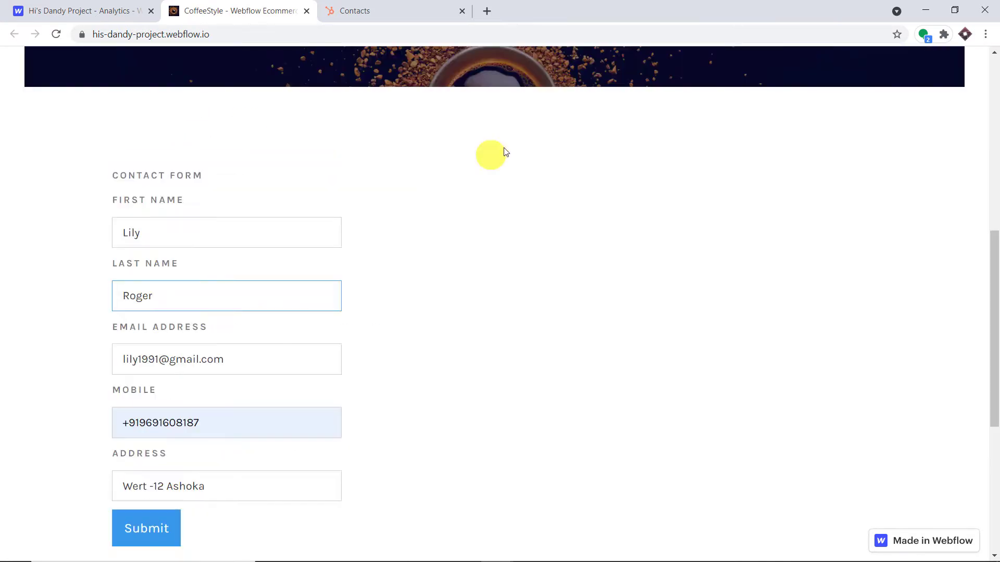
{"action": "left_click", "coordinate": [503, 150]}
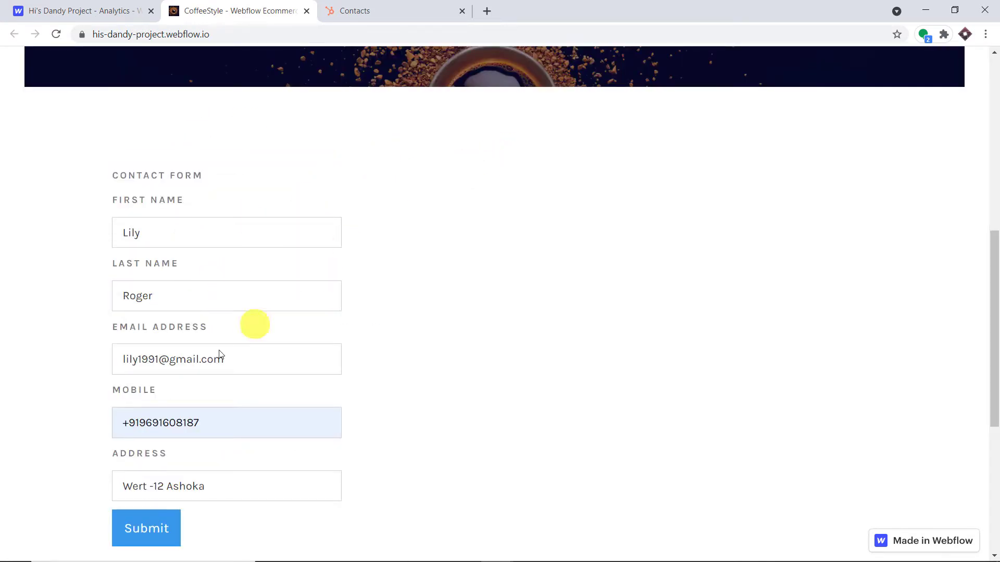
{"action": "scroll", "coordinate": [389, 301], "scroll_direction": "down", "scroll_amount": 1}
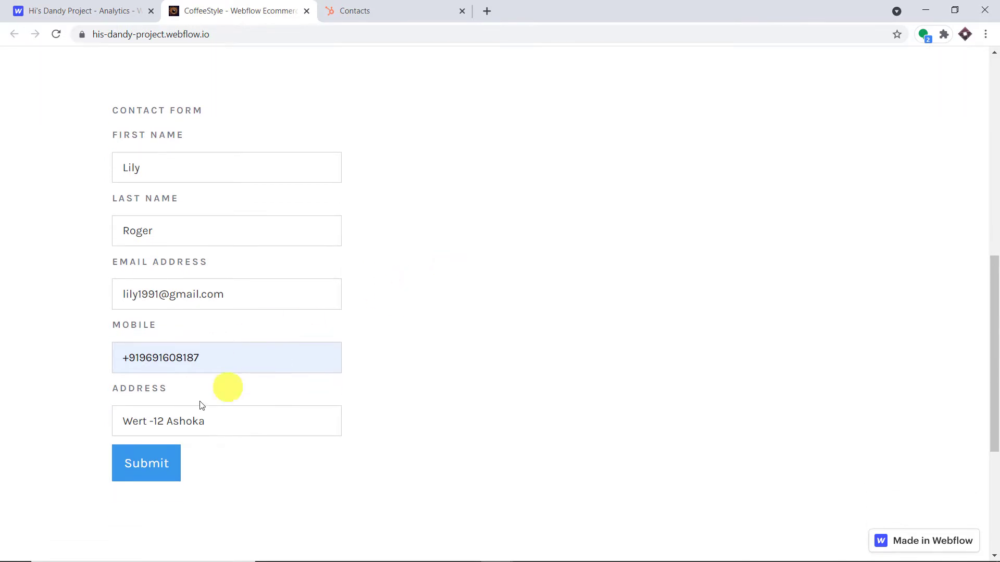
{"action": "scroll", "coordinate": [343, 357], "scroll_direction": "down", "scroll_amount": 1}
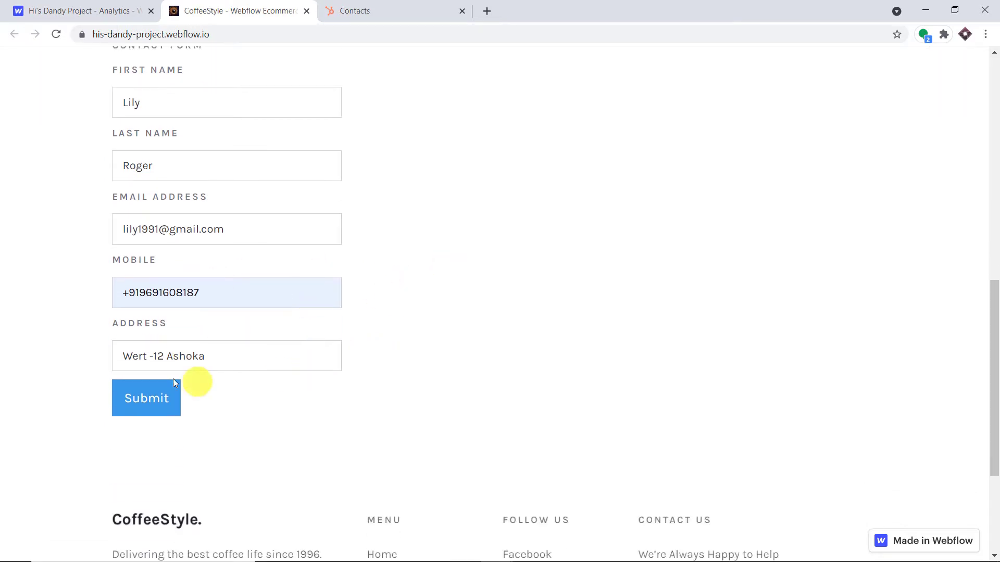
{"action": "left_click", "coordinate": [146, 400]}
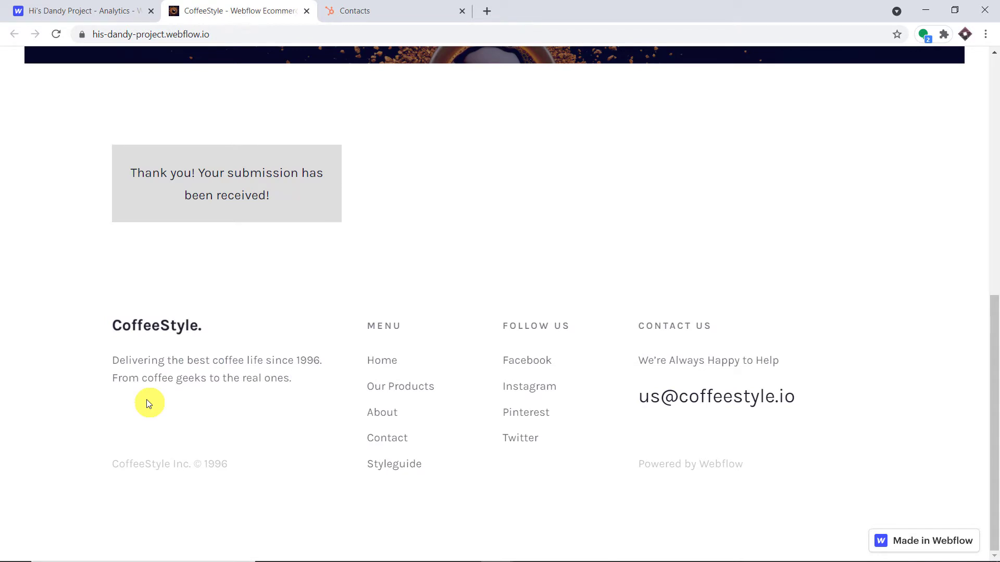
{"action": "left_click", "coordinate": [383, 7]}
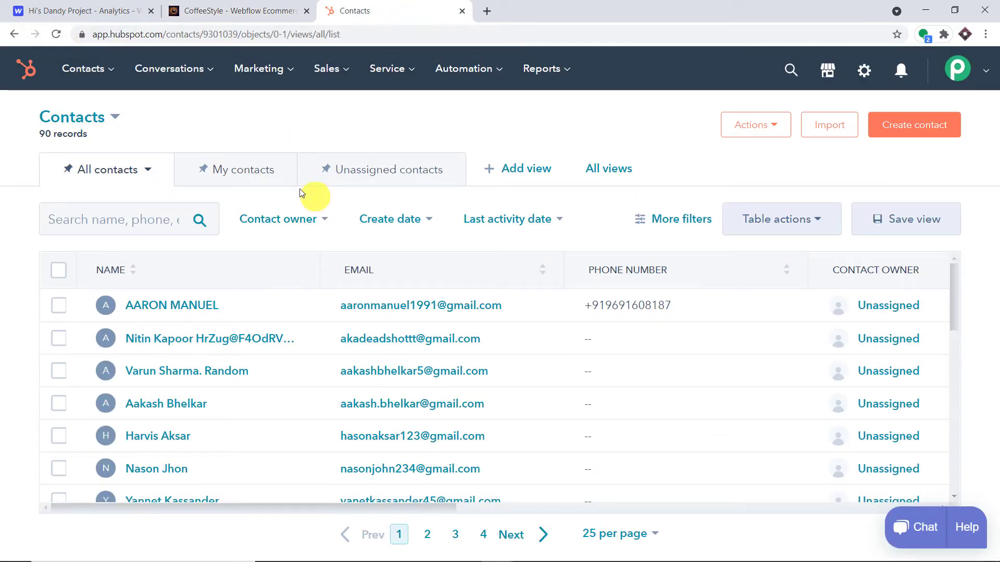
Reload HubSpot contacts to show 91 records and open the new contact listed first.
{"action": "left_click", "coordinate": [56, 33]}
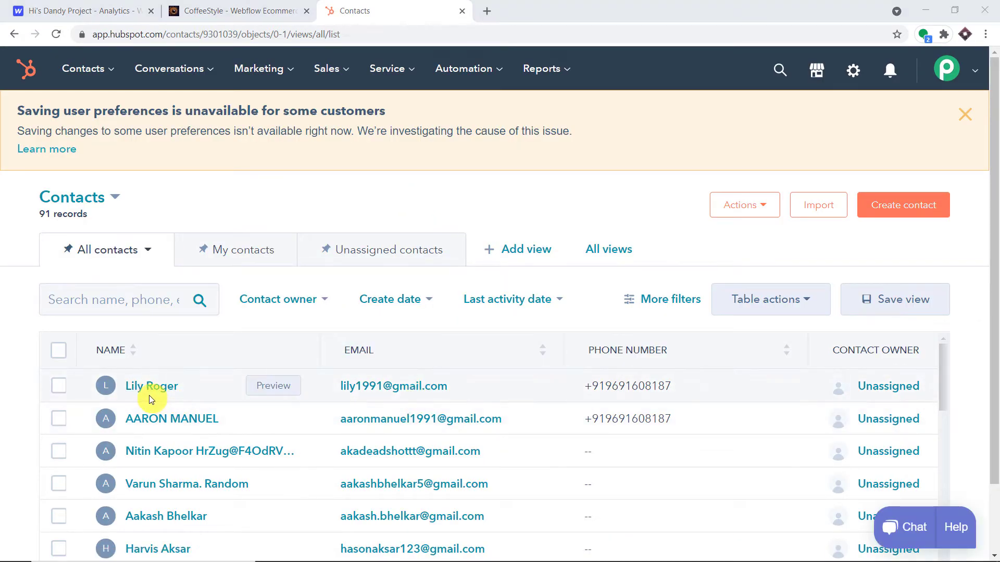
{"action": "left_click", "coordinate": [154, 388]}
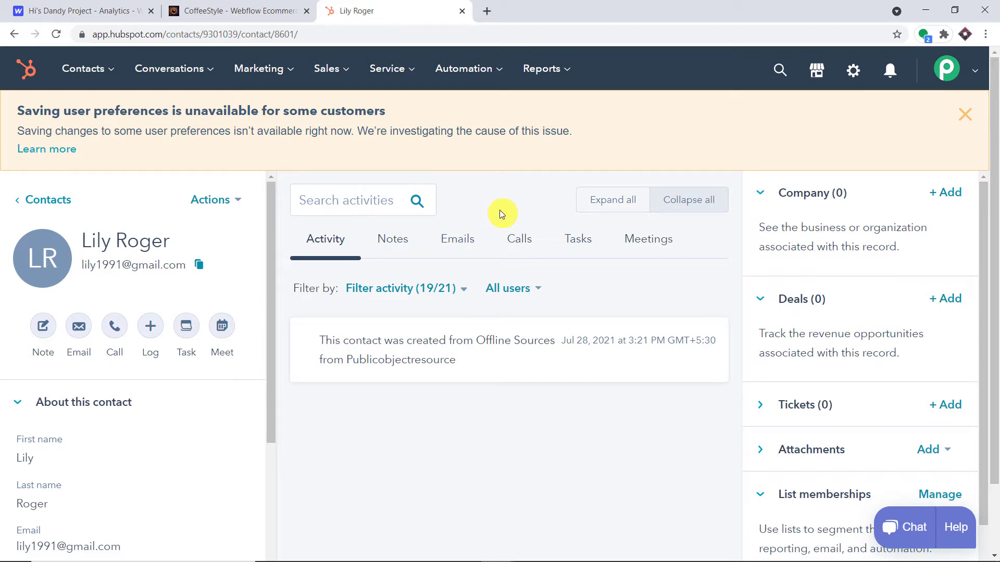
Load pabbly.com in a new tab, go to All Apps and launch Connect.
{"action": "left_click", "coordinate": [487, 11]}
{"action": "type", "text": "p"}
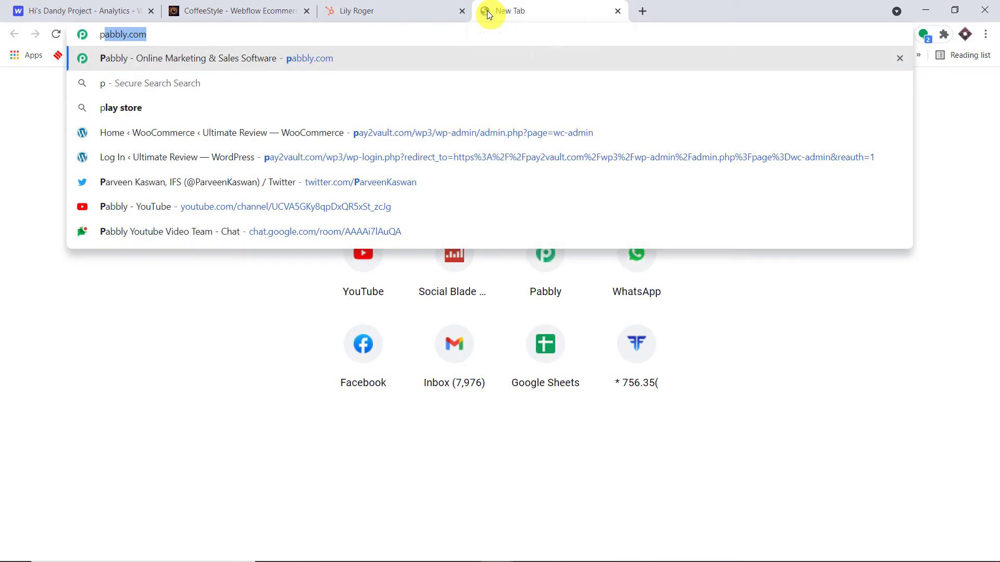
{"action": "key", "text": "Return"}
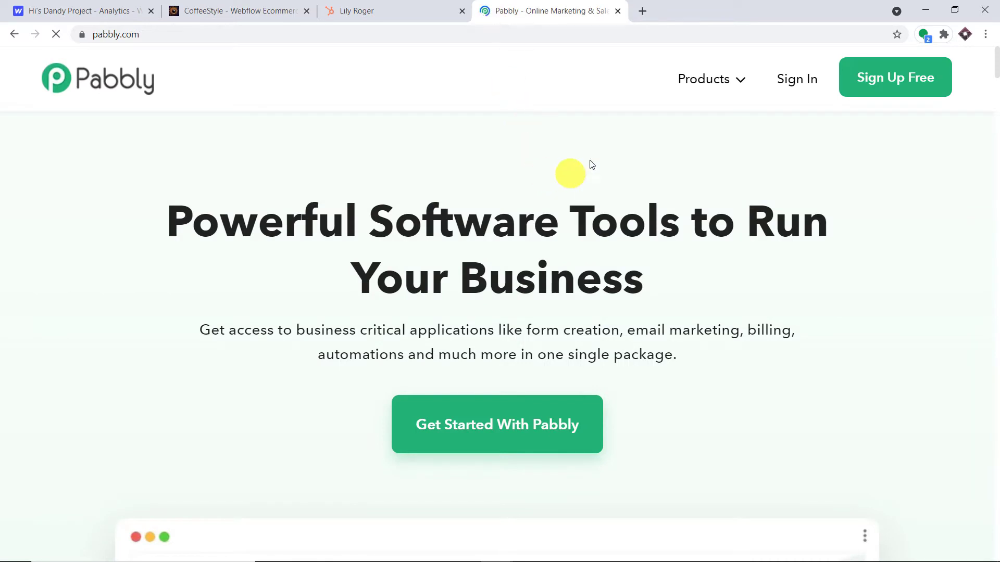
{"action": "left_click", "coordinate": [883, 81]}
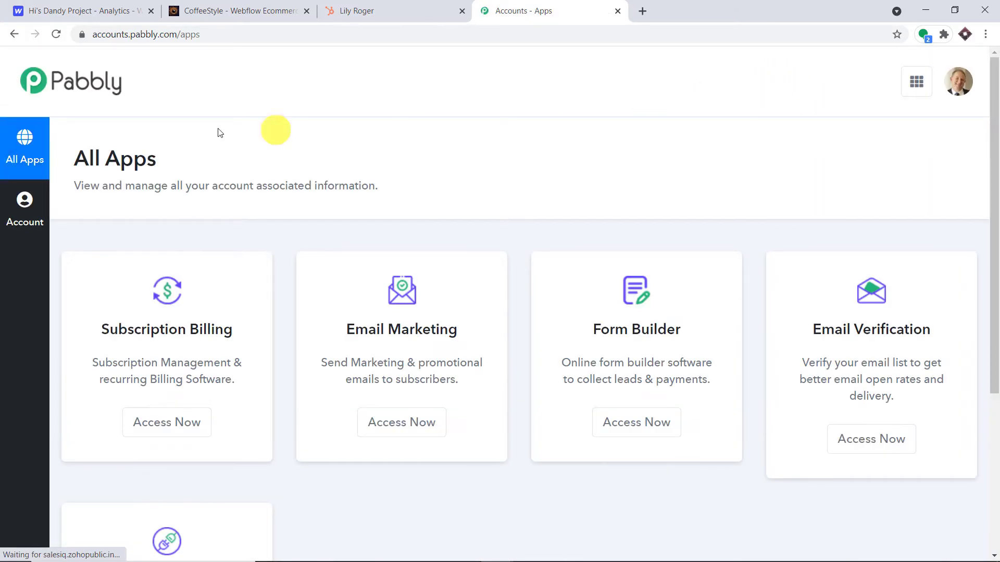
{"action": "scroll", "coordinate": [453, 130], "scroll_direction": "down", "scroll_amount": 1}
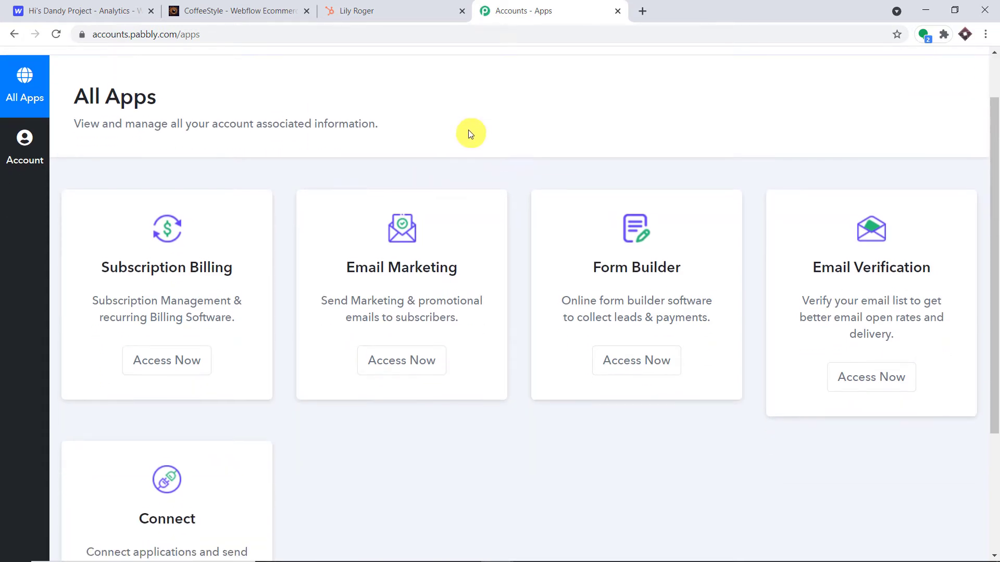
{"action": "scroll", "coordinate": [779, 131], "scroll_direction": "down", "scroll_amount": 3}
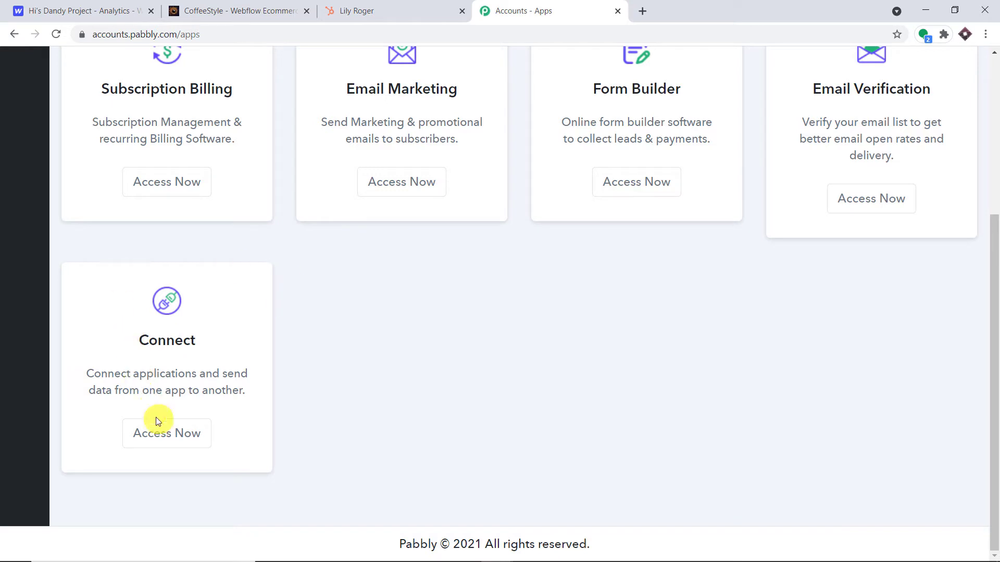
{"action": "left_click", "coordinate": [164, 432]}
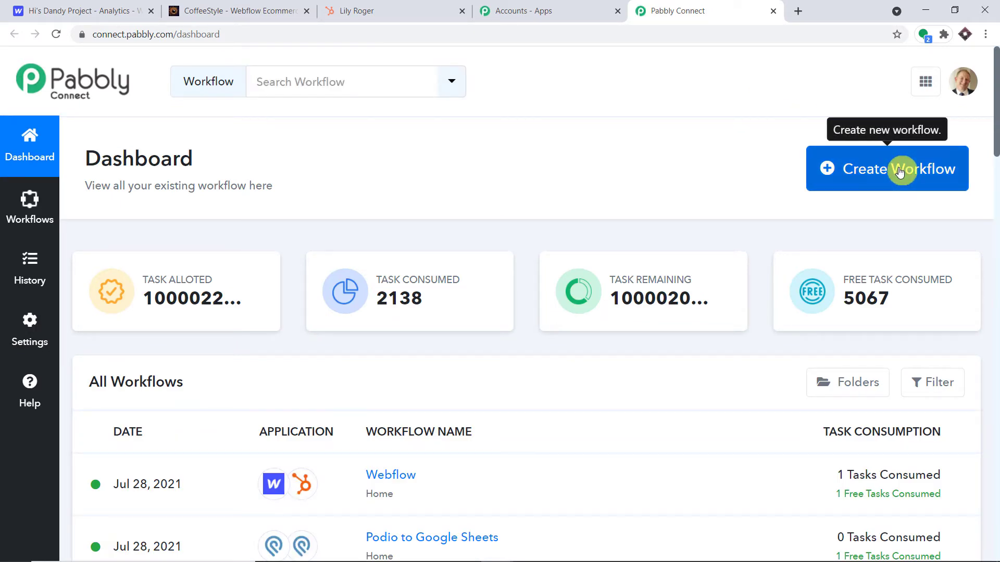
Create a new Pabbly Connect workflow named 'Webflow to HubSpot'.
{"action": "left_click", "coordinate": [900, 172]}
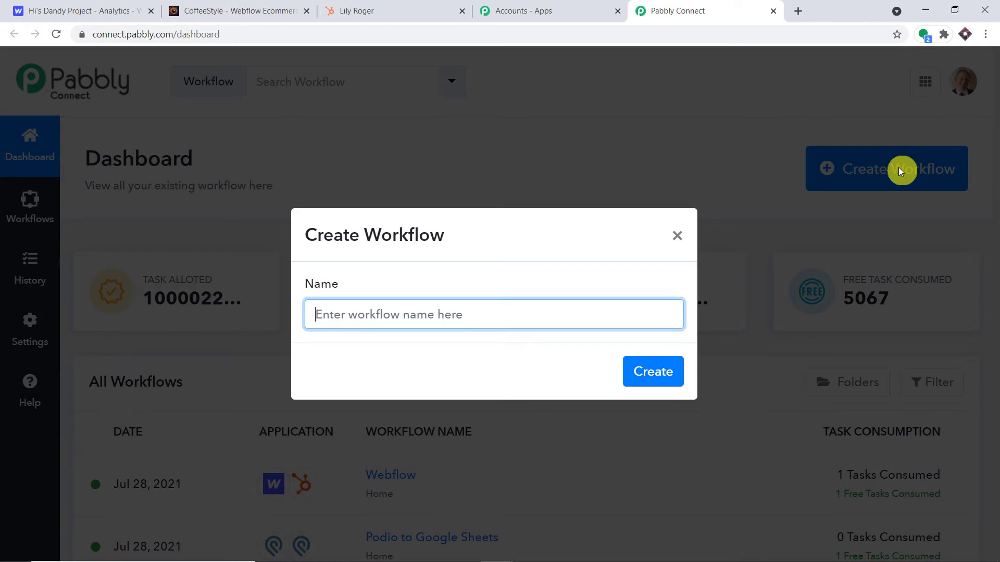
{"action": "type", "text": "Webflow to HubSpot"}
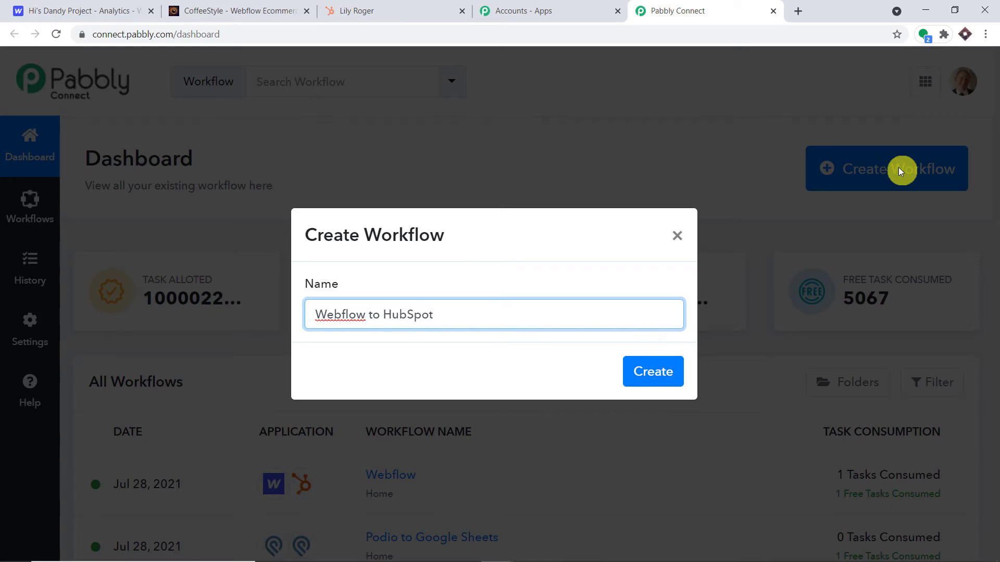
{"action": "left_click", "coordinate": [662, 371]}
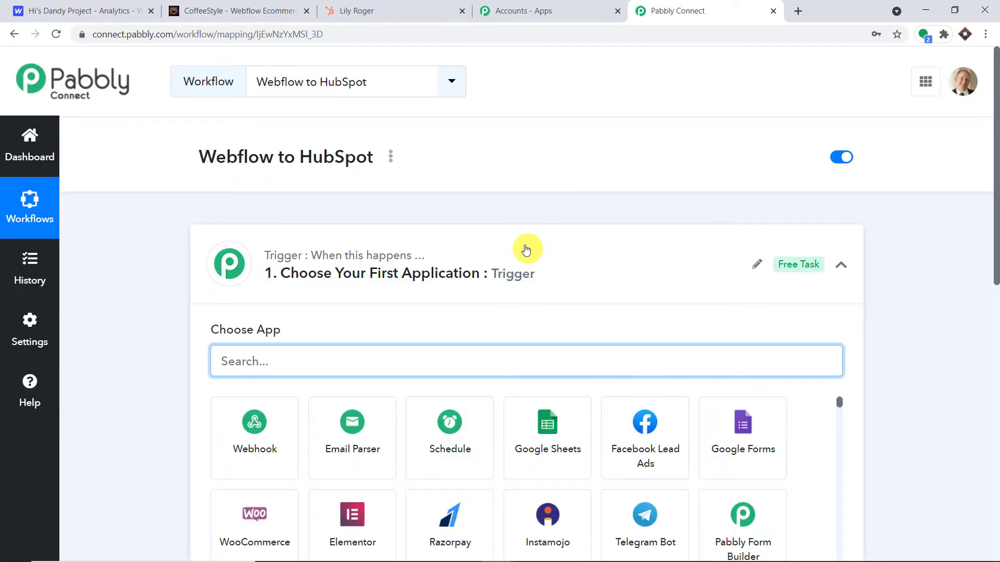
Search 'webflow' and choose Webflow as the trigger app.
{"action": "left_click", "coordinate": [526, 249]}
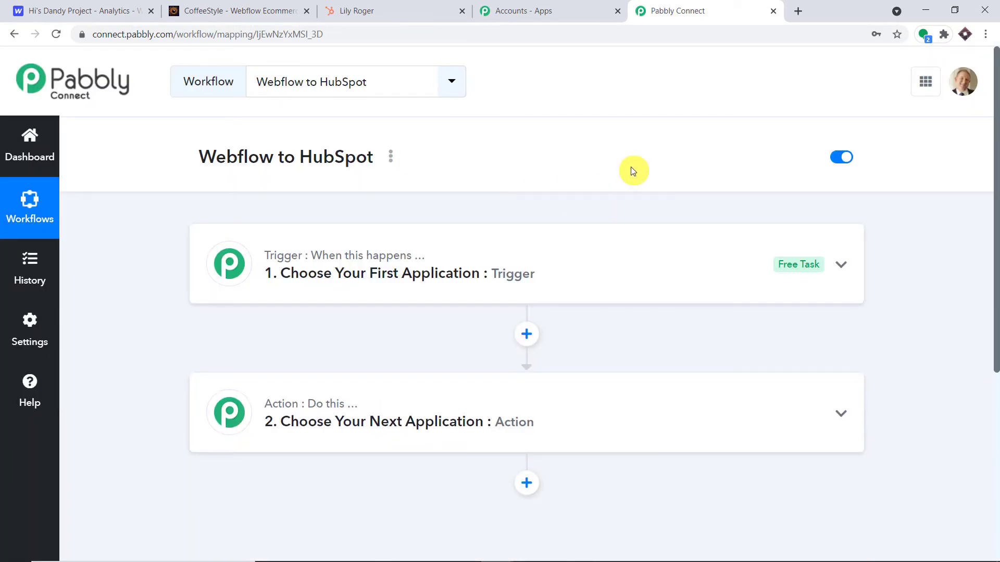
{"action": "left_click", "coordinate": [499, 261]}
{"action": "scroll", "coordinate": [396, 333], "scroll_direction": "down", "scroll_amount": 1}
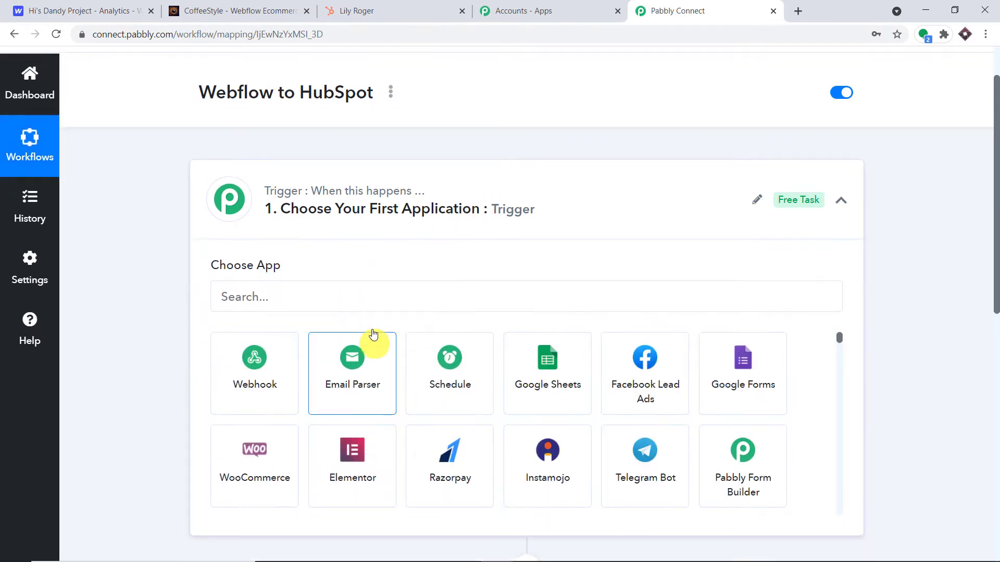
{"action": "left_click", "coordinate": [383, 284]}
{"action": "type", "text": "webflow"}
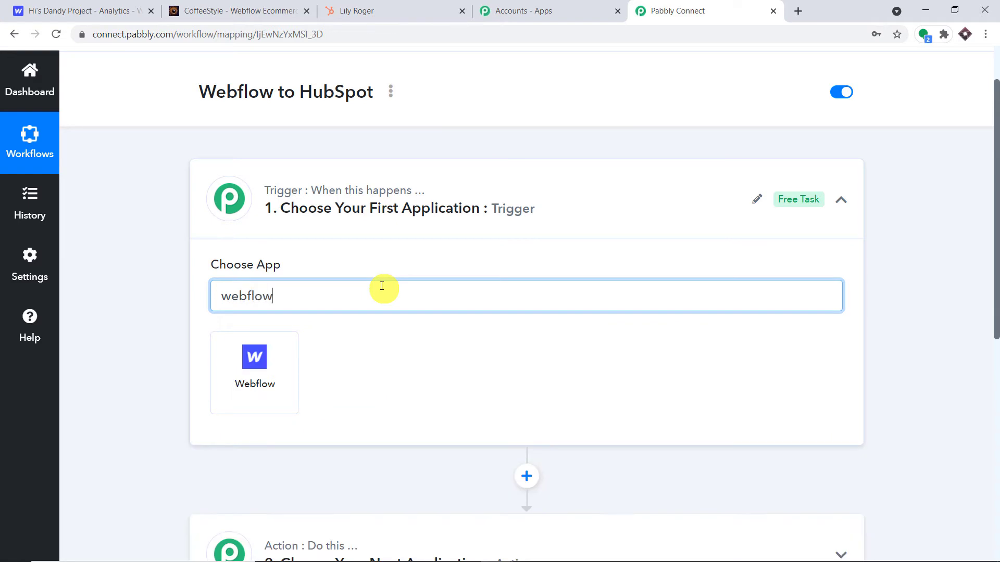
{"action": "left_click", "coordinate": [233, 377]}
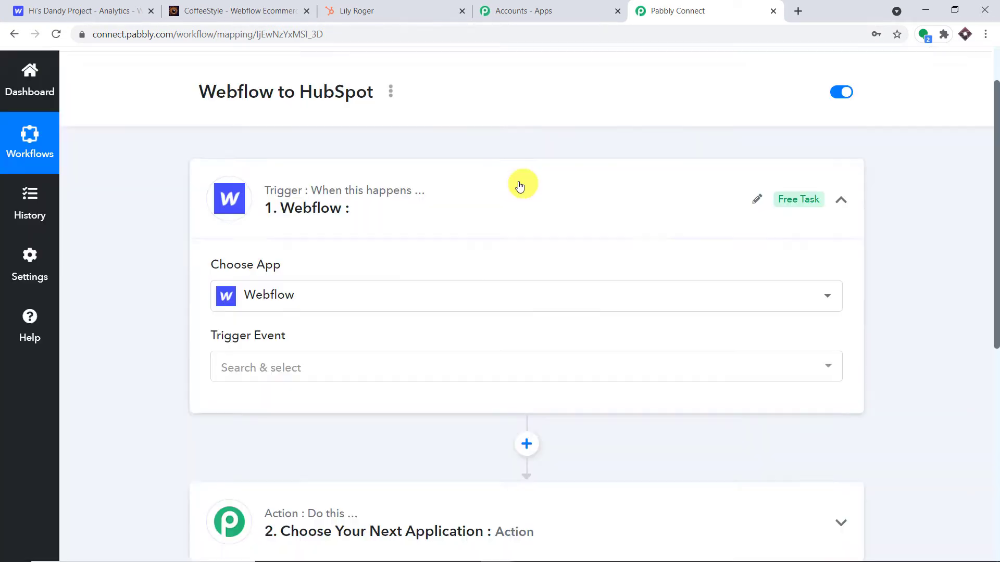
Set the trigger event to New Form Submission to reveal the webhook URL.
{"action": "scroll", "coordinate": [469, 197], "scroll_direction": "down", "scroll_amount": 4}
{"action": "left_click", "coordinate": [404, 176]}
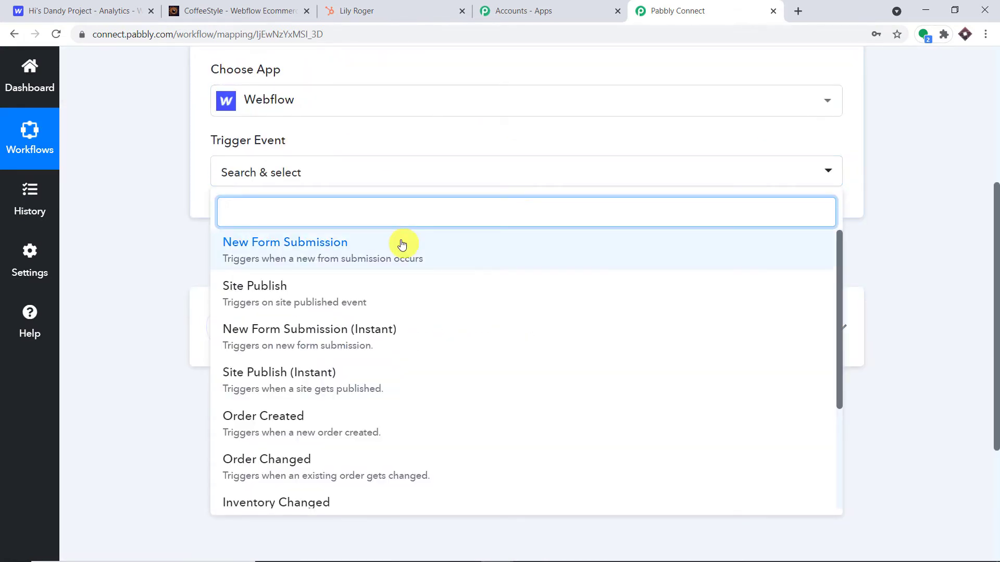
{"action": "left_click", "coordinate": [401, 244]}
{"action": "scroll", "coordinate": [526, 167], "scroll_direction": "up", "scroll_amount": 1}
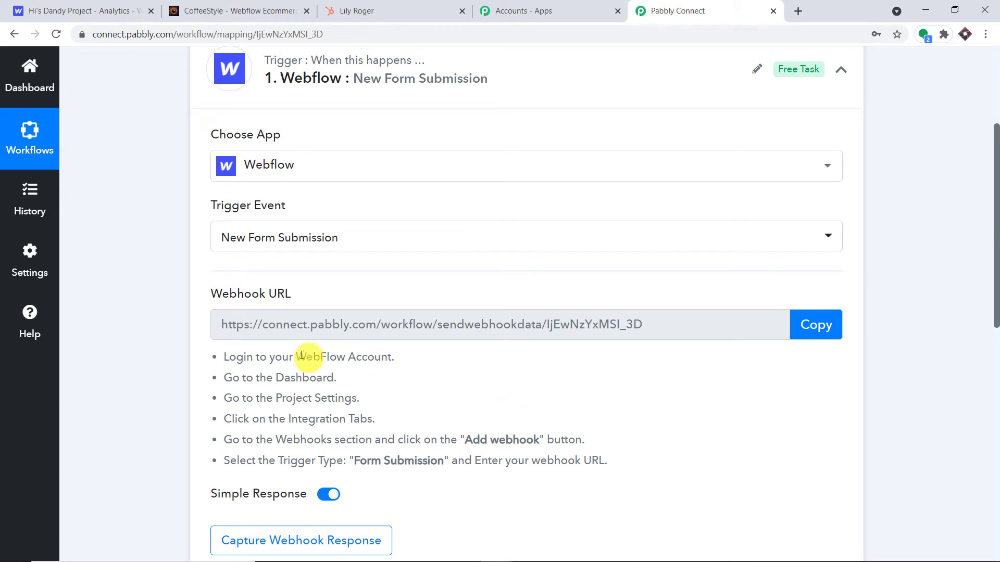
{"action": "left_click_drag", "start_coordinate": [395, 358], "coordinate": [282, 358]}
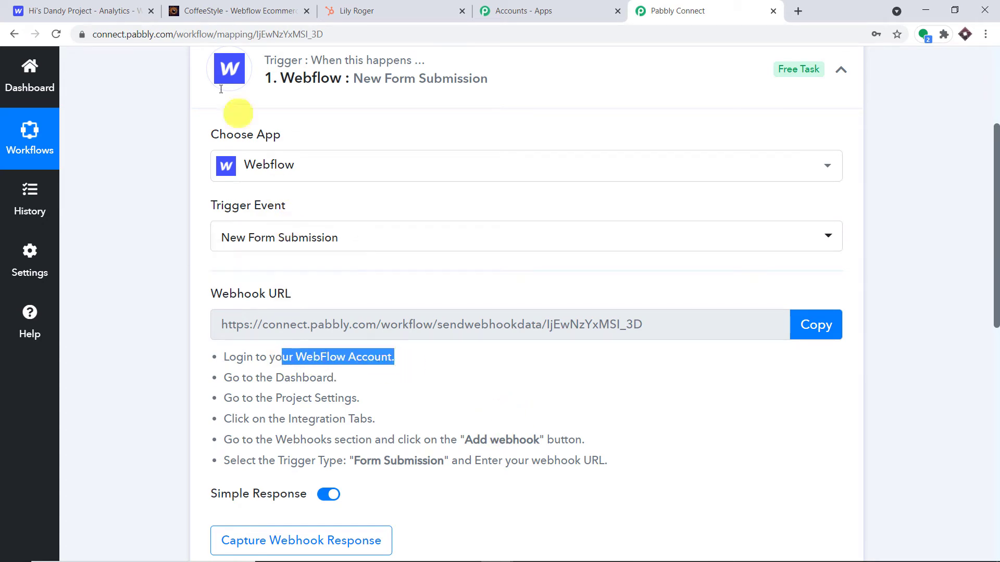
Go to the Webflow dashboard and open the coffee shop project in the Designer.
{"action": "left_click", "coordinate": [120, 10]}
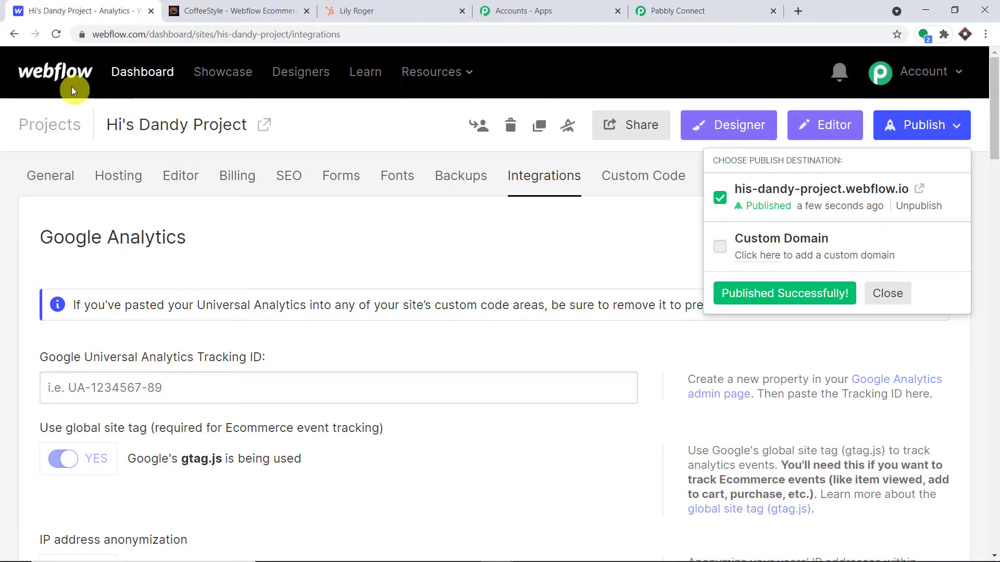
{"action": "left_click", "coordinate": [677, 10]}
{"action": "left_click", "coordinate": [357, 384]}
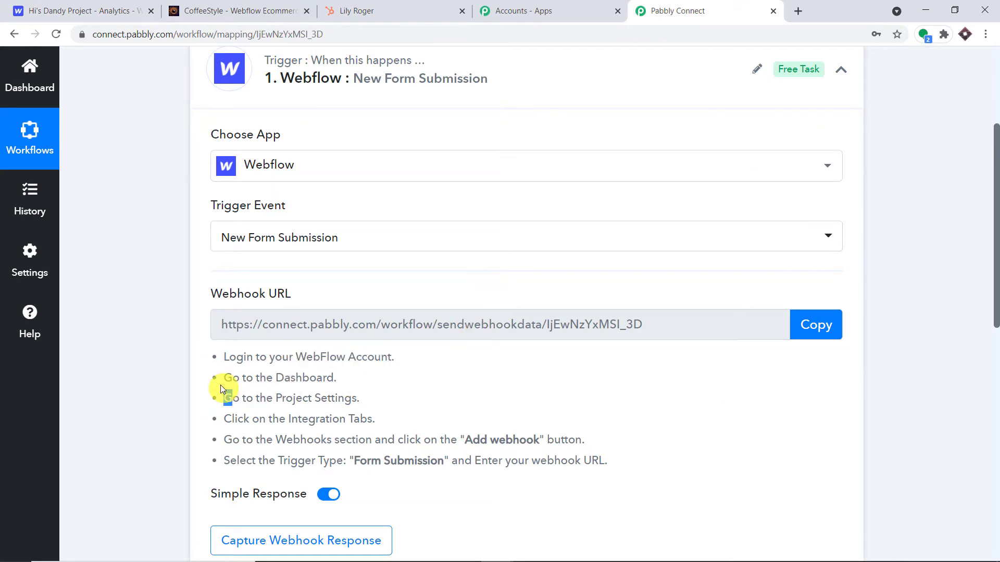
{"action": "left_click", "coordinate": [120, 9]}
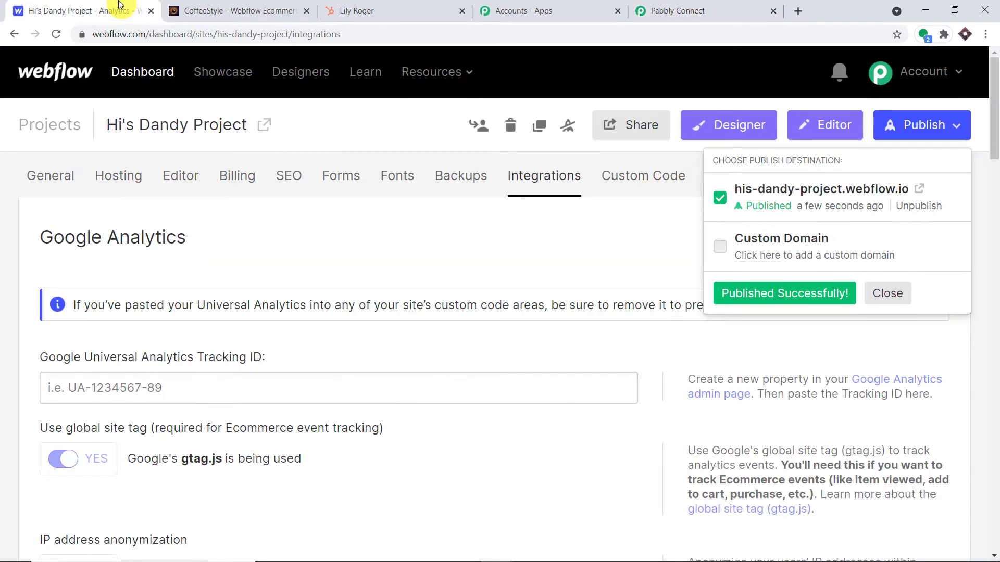
{"action": "left_click", "coordinate": [138, 75]}
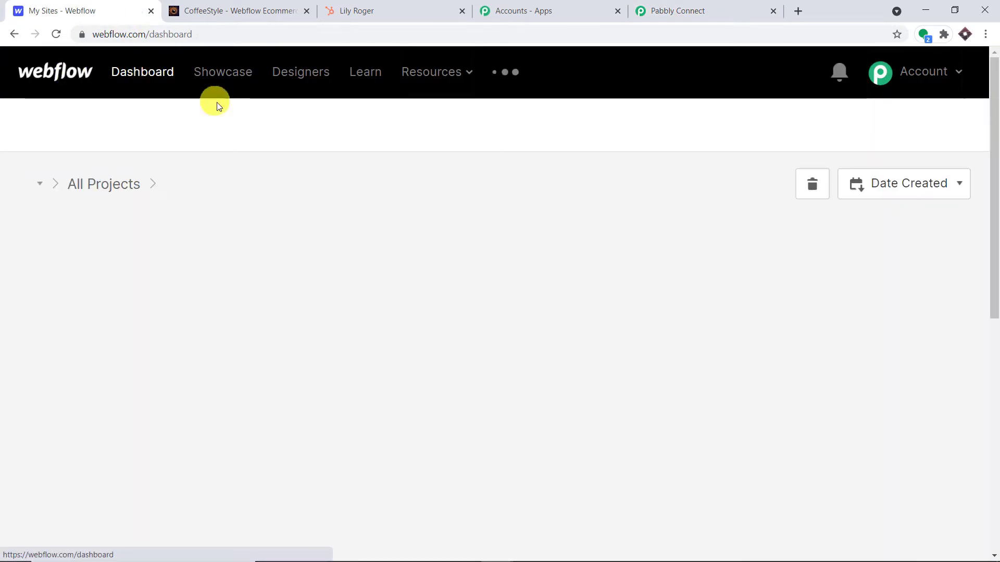
{"action": "scroll", "coordinate": [273, 200], "scroll_direction": "down", "scroll_amount": 1}
{"action": "scroll", "coordinate": [272, 199], "scroll_direction": "down", "scroll_amount": 1}
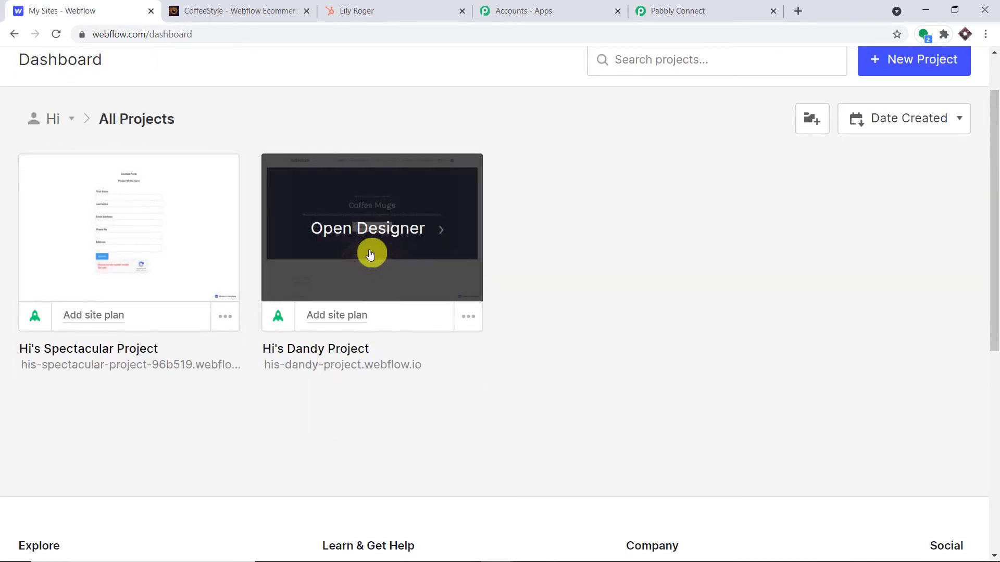
{"action": "left_click", "coordinate": [384, 211]}
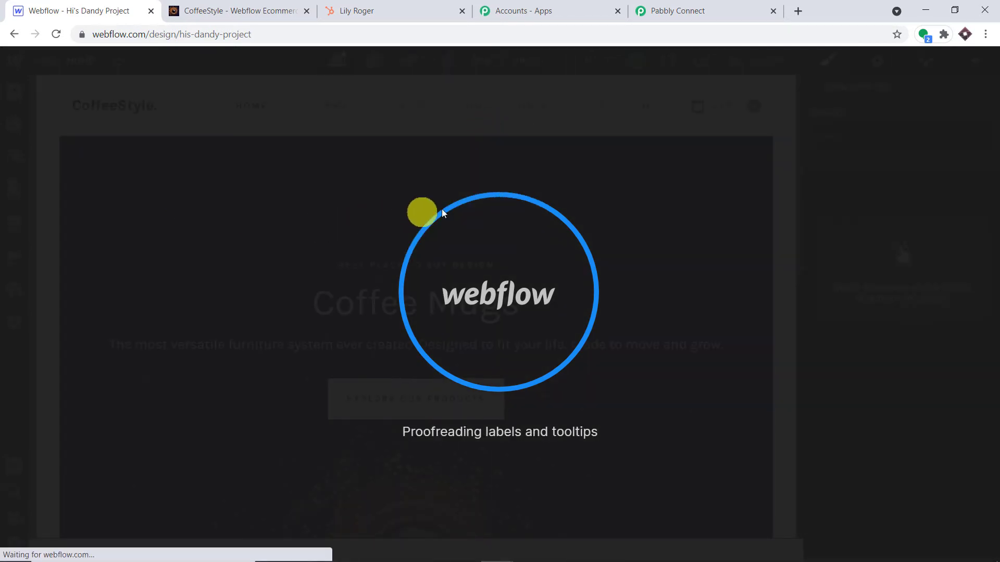
Show the page's element structure and select the container holding the contact form.
{"action": "scroll", "coordinate": [582, 218], "scroll_direction": "down", "scroll_amount": 10}
{"action": "scroll", "coordinate": [582, 217], "scroll_direction": "down", "scroll_amount": 5}
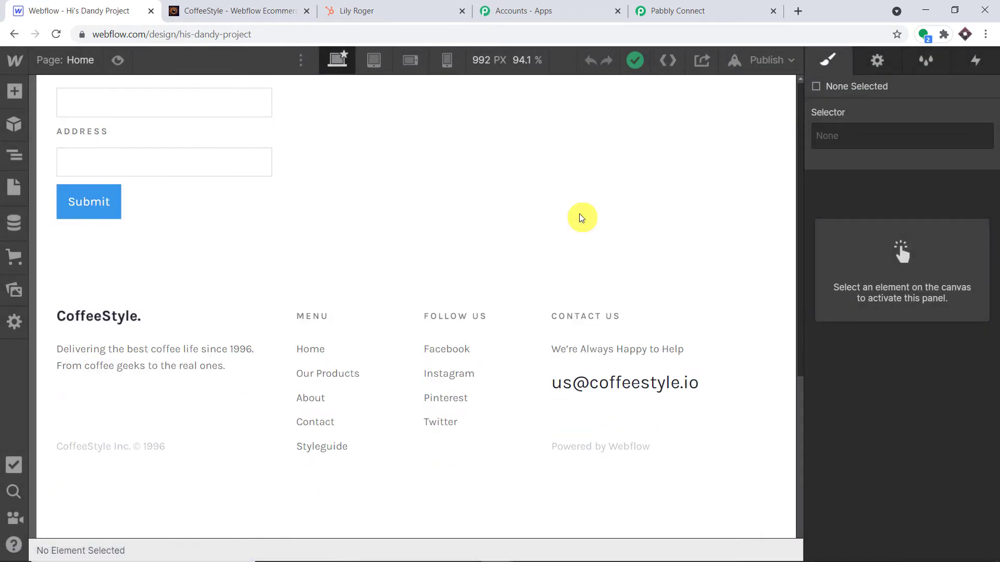
{"action": "scroll", "coordinate": [551, 221], "scroll_direction": "up", "scroll_amount": 6}
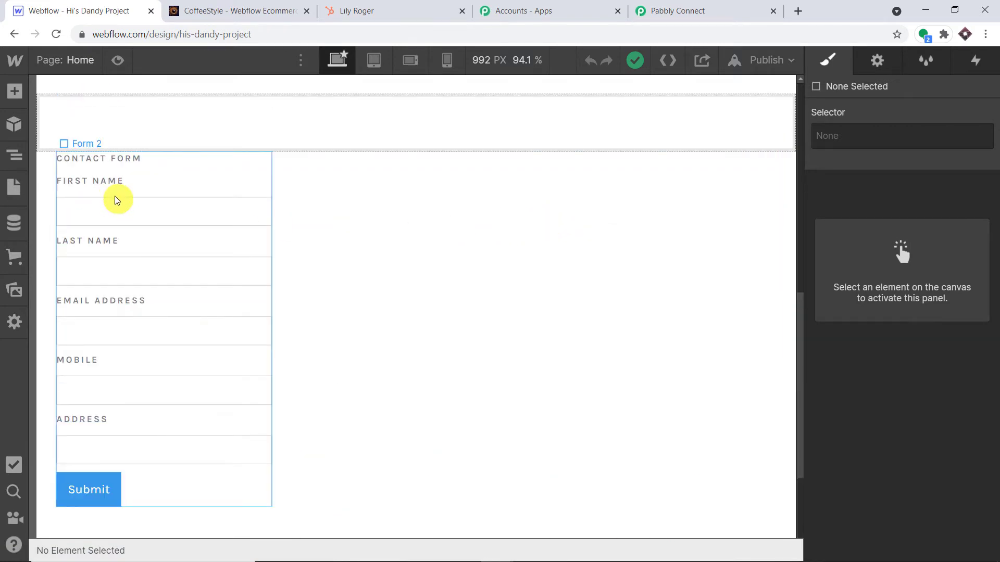
{"action": "left_click", "coordinate": [13, 154]}
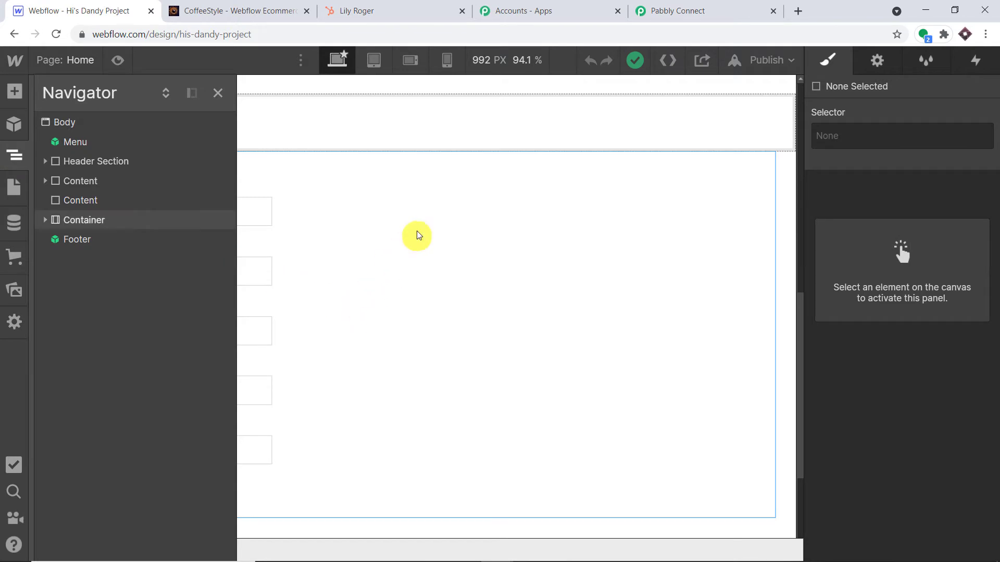
{"action": "left_click", "coordinate": [423, 230]}
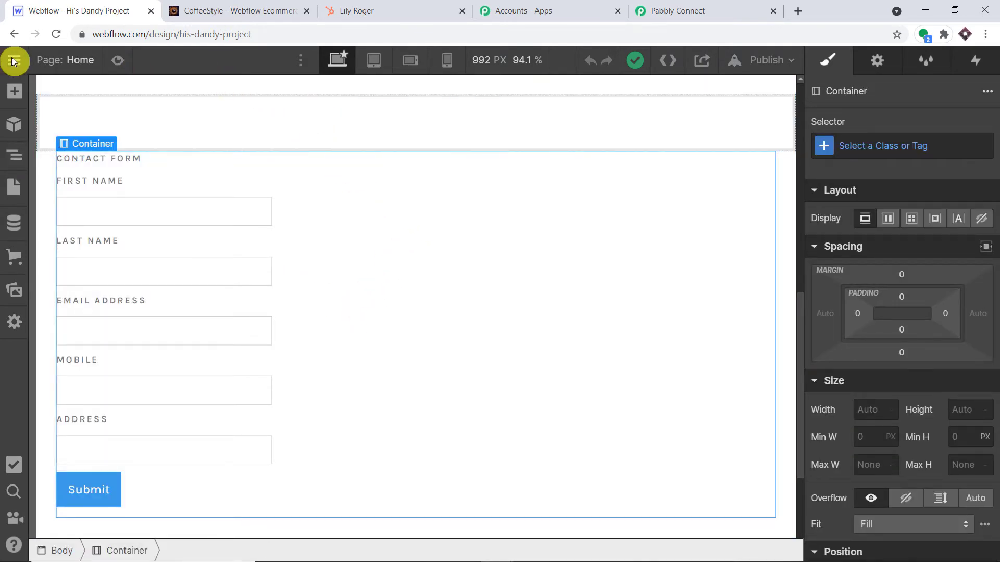
Following Pabbly's instructions, open the project's settings from the Webflow logo menu.
{"action": "left_click", "coordinate": [677, 10]}
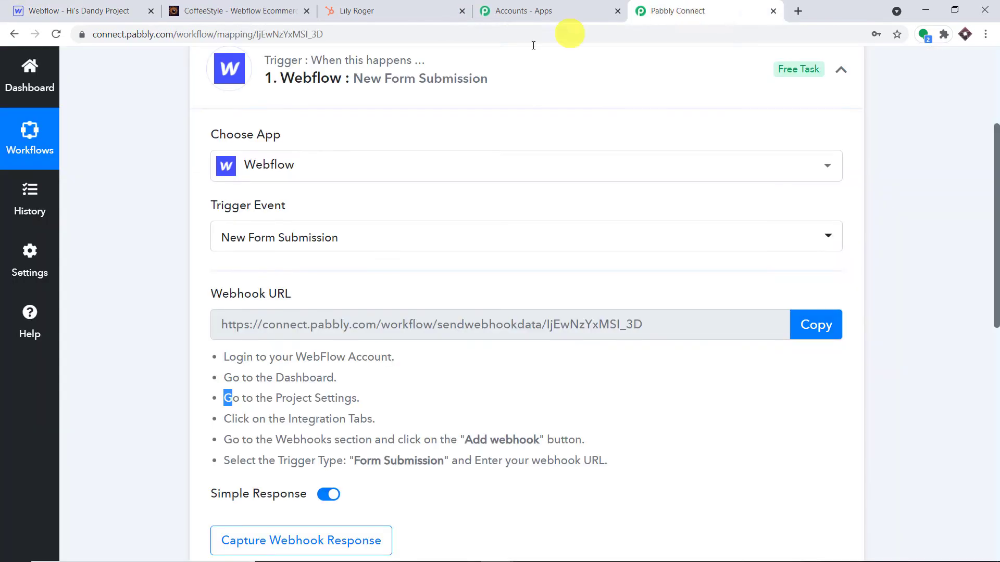
{"action": "left_click_drag", "start_coordinate": [360, 399], "coordinate": [276, 399]}
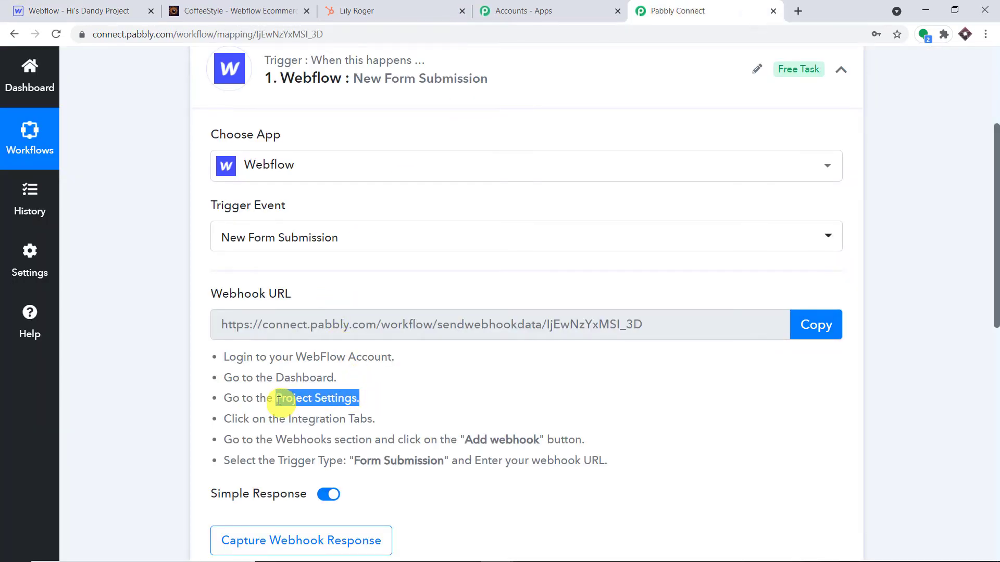
{"action": "left_click", "coordinate": [247, 5]}
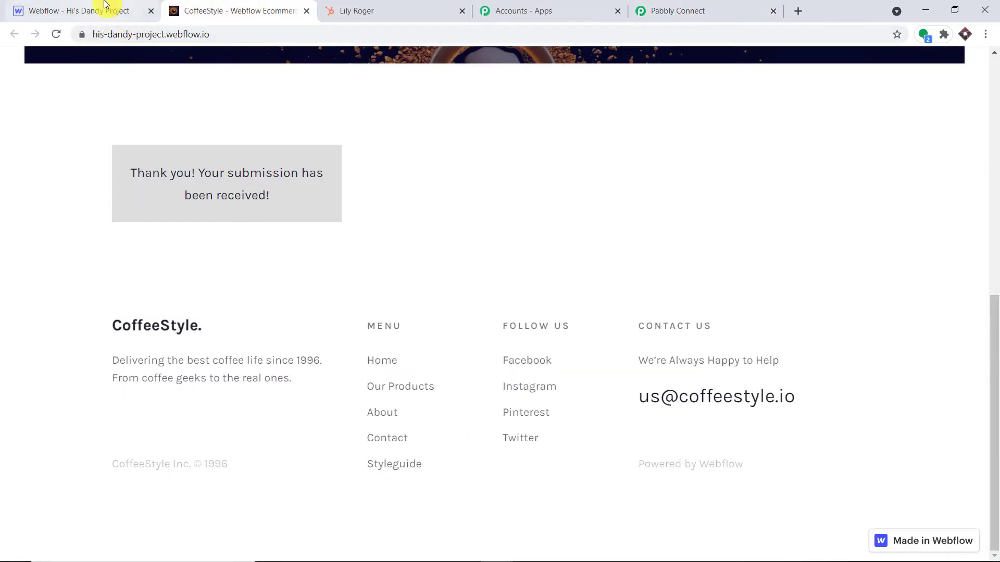
{"action": "left_click", "coordinate": [105, 7]}
{"action": "mouse_move", "coordinate": [15, 63]}
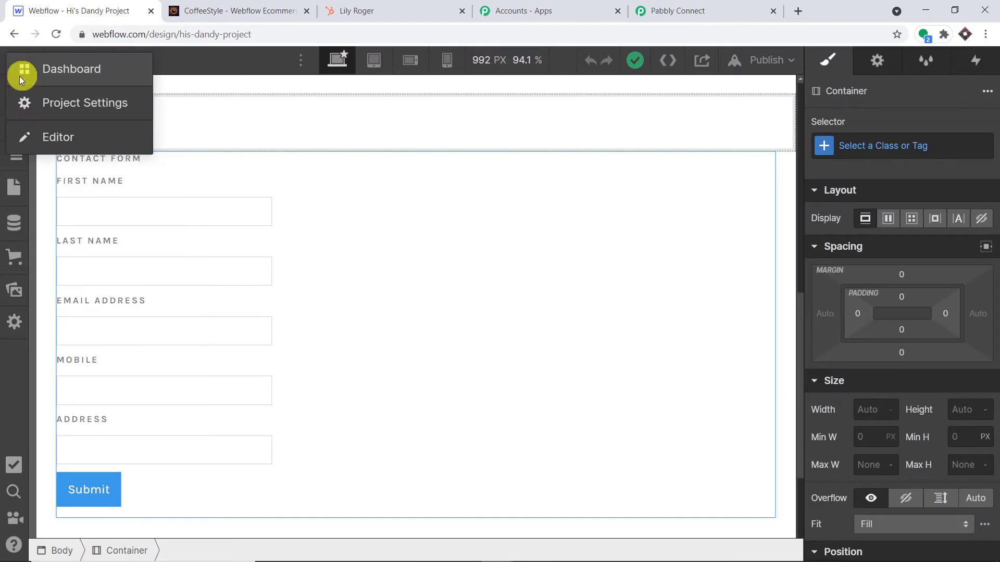
{"action": "left_click", "coordinate": [47, 106]}
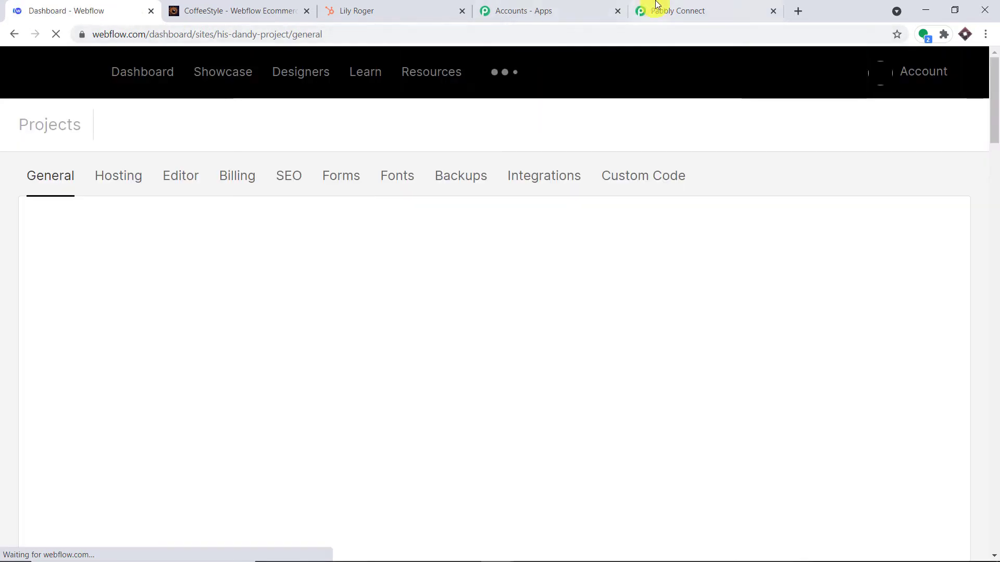
Open the Integrations tab and scroll to the Webhooks section listing three webhooks.
{"action": "left_click", "coordinate": [651, 10]}
{"action": "scroll", "coordinate": [474, 253], "scroll_direction": "down", "scroll_amount": 3}
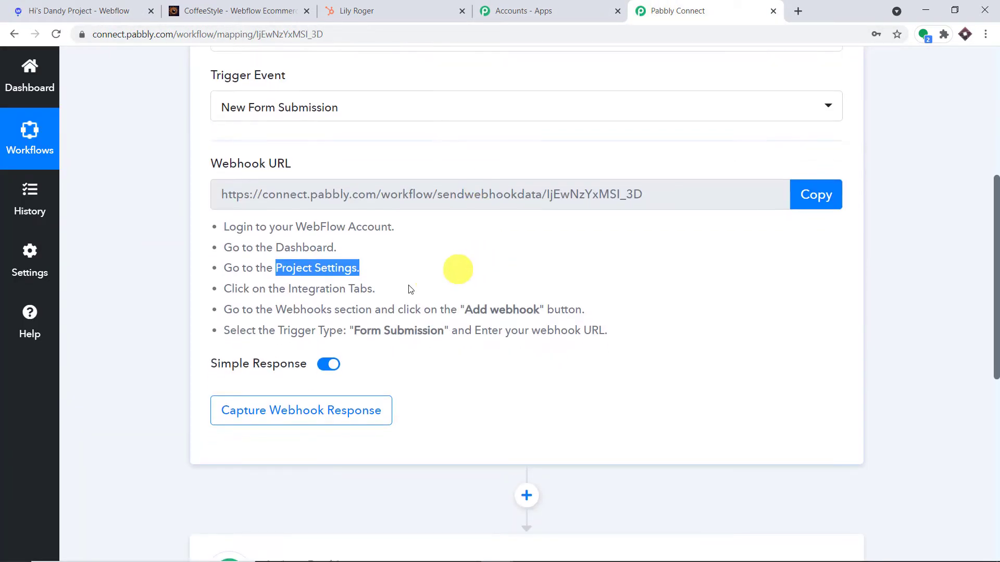
{"action": "left_click_drag", "start_coordinate": [376, 291], "coordinate": [330, 309]}
{"action": "left_click", "coordinate": [107, 6]}
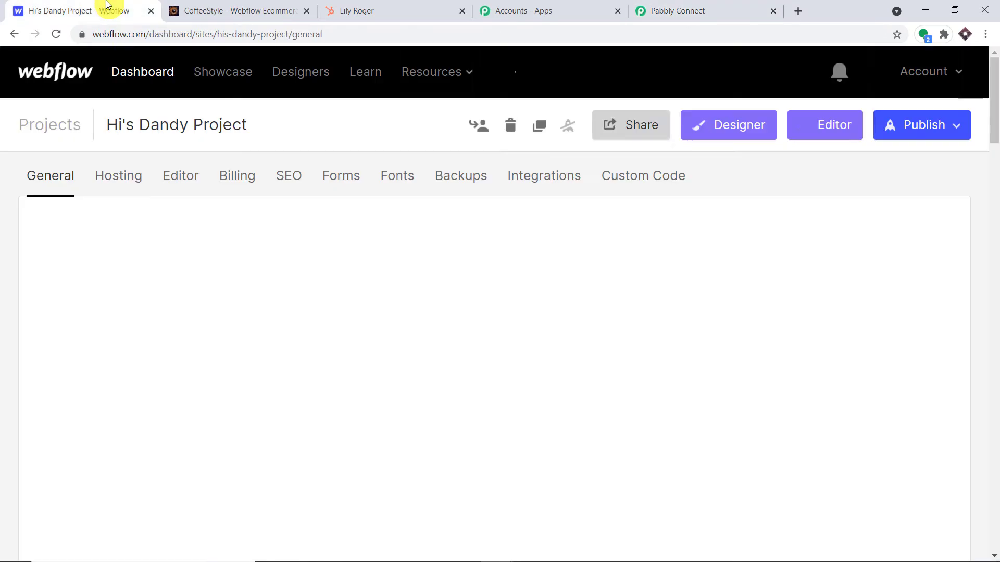
{"action": "left_click", "coordinate": [569, 180]}
{"action": "left_click", "coordinate": [672, 9]}
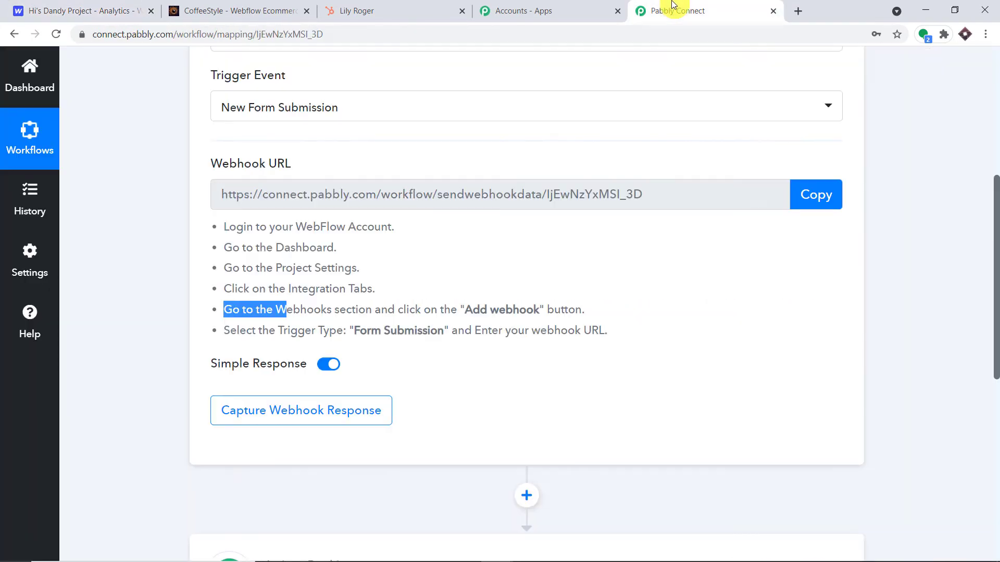
{"action": "left_click_drag", "start_coordinate": [544, 311], "coordinate": [460, 313]}
{"action": "left_click", "coordinate": [81, 7]}
{"action": "scroll", "coordinate": [636, 203], "scroll_direction": "down", "scroll_amount": 20}
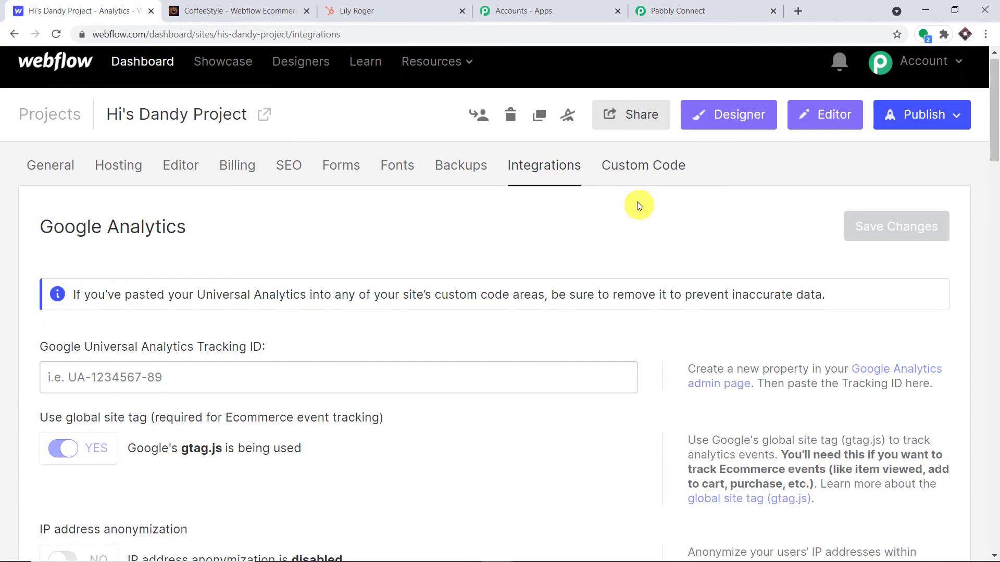
{"action": "scroll", "coordinate": [639, 206], "scroll_direction": "down", "scroll_amount": 3}
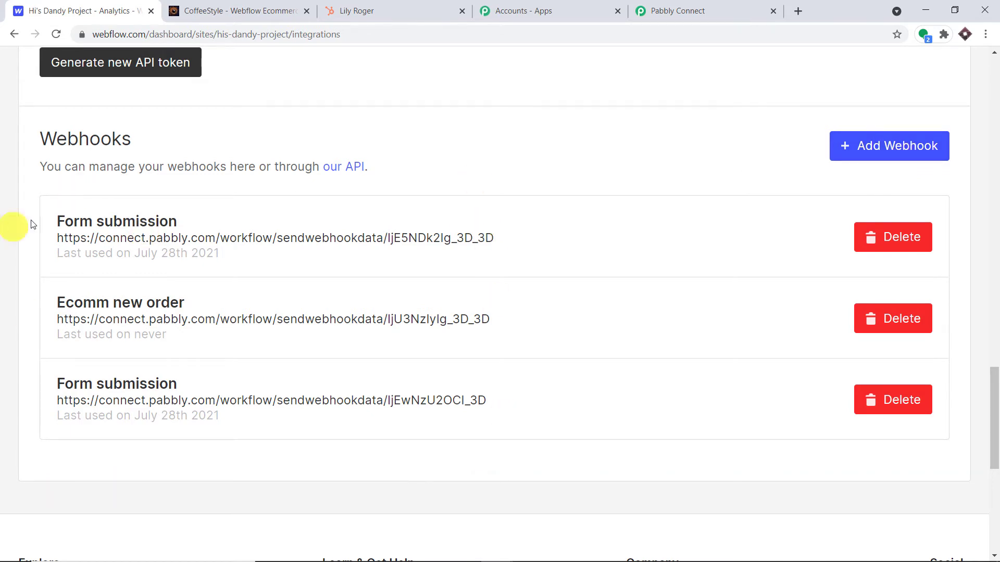
Start a new webhook with trigger type Form submission.
{"action": "left_click", "coordinate": [887, 157]}
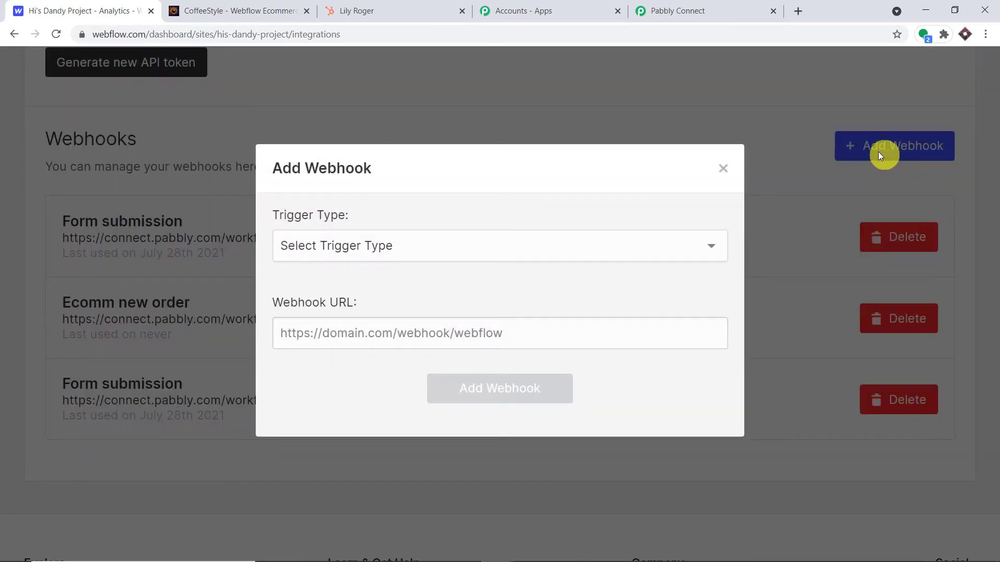
{"action": "left_click", "coordinate": [685, 10]}
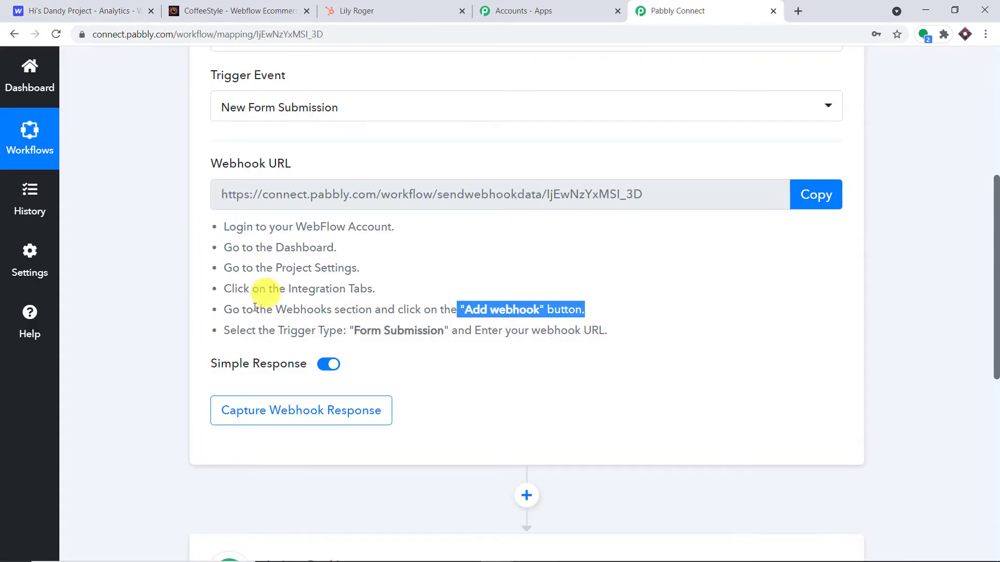
{"action": "left_click_drag", "start_coordinate": [452, 332], "coordinate": [353, 336]}
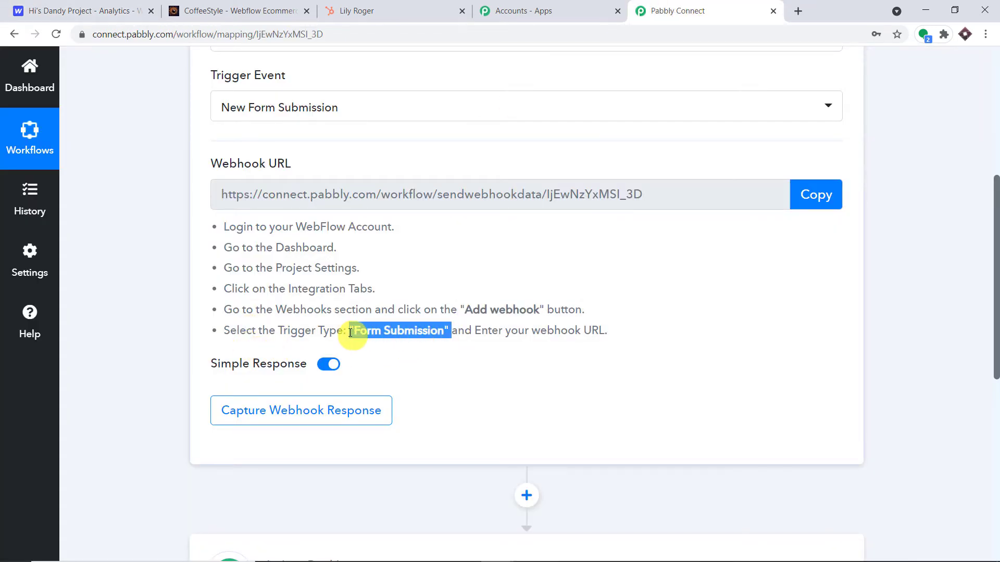
{"action": "left_click", "coordinate": [42, 11]}
{"action": "left_click", "coordinate": [337, 248]}
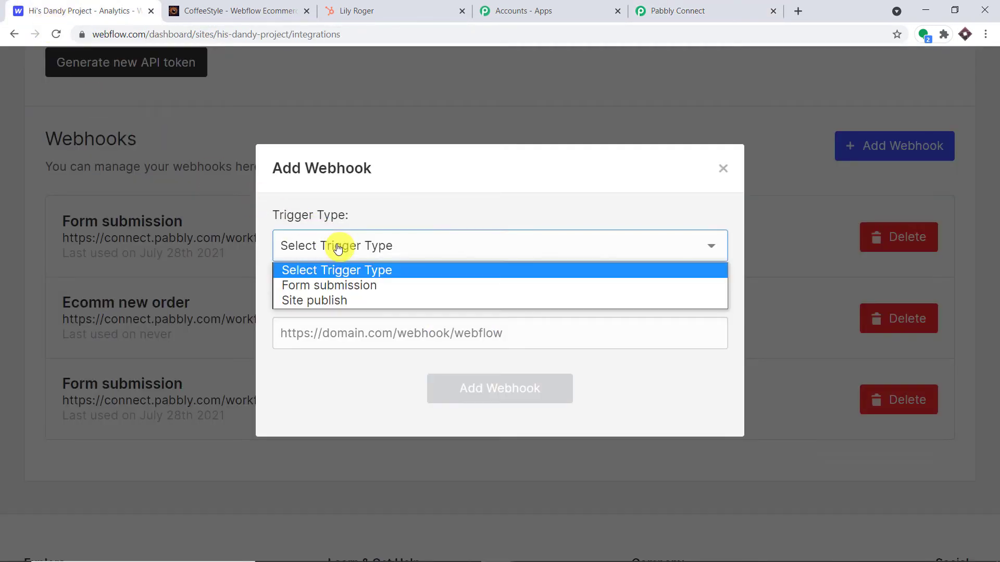
{"action": "left_click", "coordinate": [343, 287]}
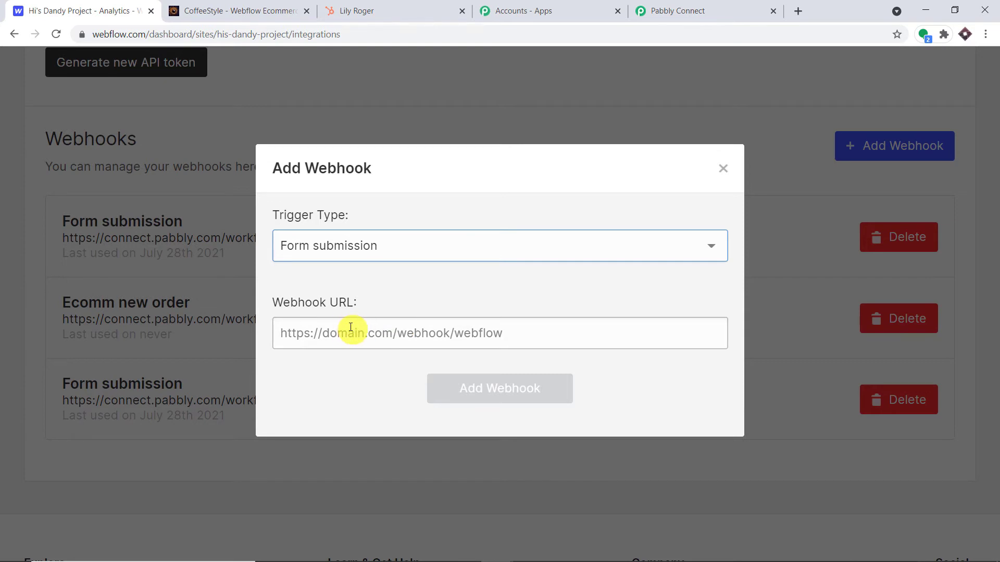
Copy the Pabbly webhook URL into the Webhook URL field and add the webhook.
{"action": "left_click", "coordinate": [709, 8]}
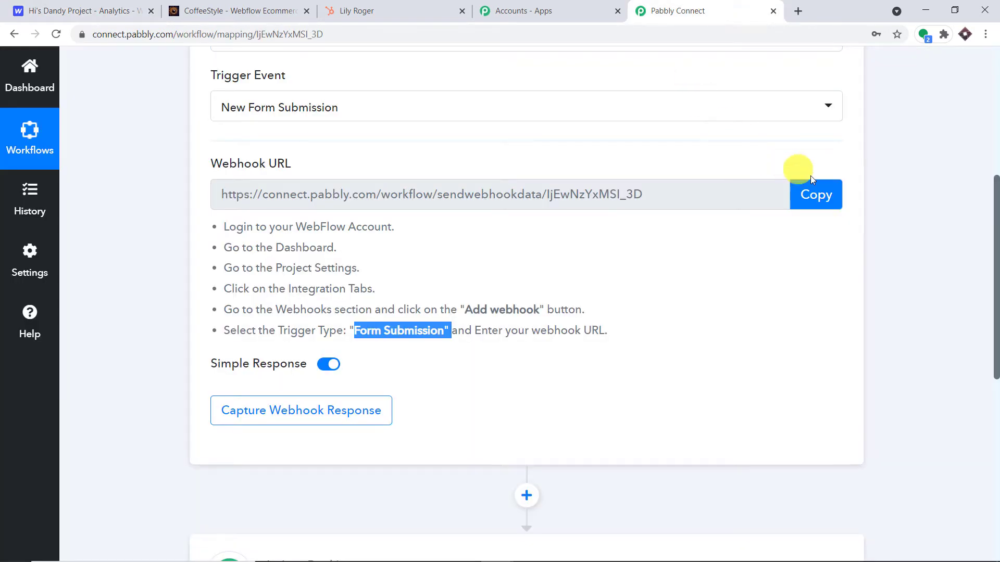
{"action": "left_click", "coordinate": [829, 198]}
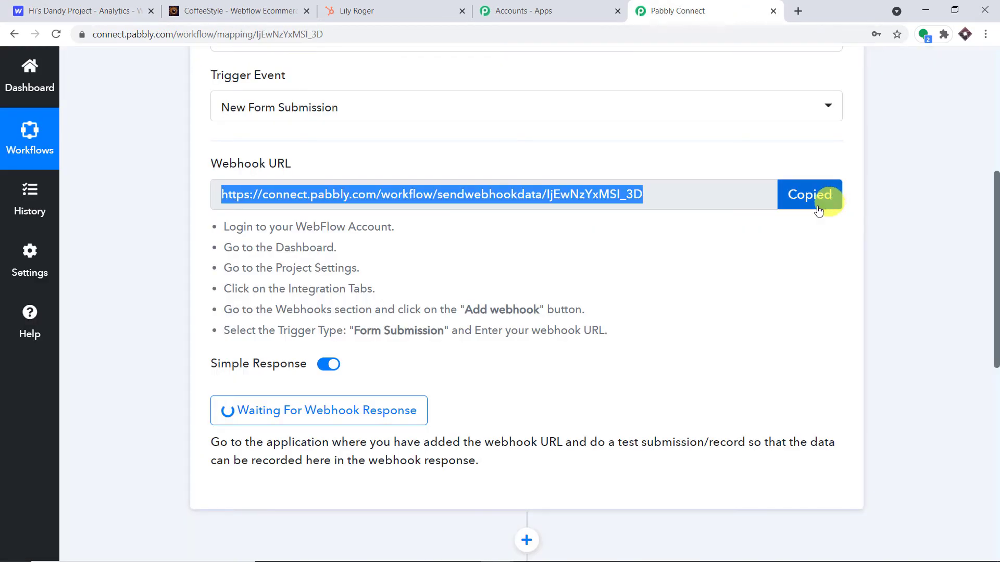
{"action": "left_click", "coordinate": [52, 7]}
{"action": "left_click", "coordinate": [326, 334]}
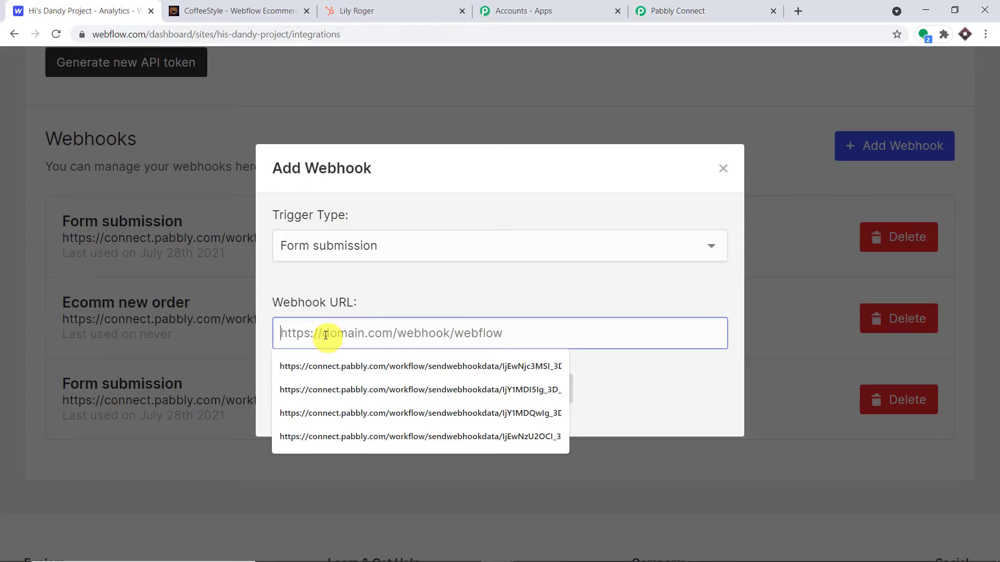
{"action": "right_click", "coordinate": [326, 333]}
{"action": "left_click", "coordinate": [350, 437]}
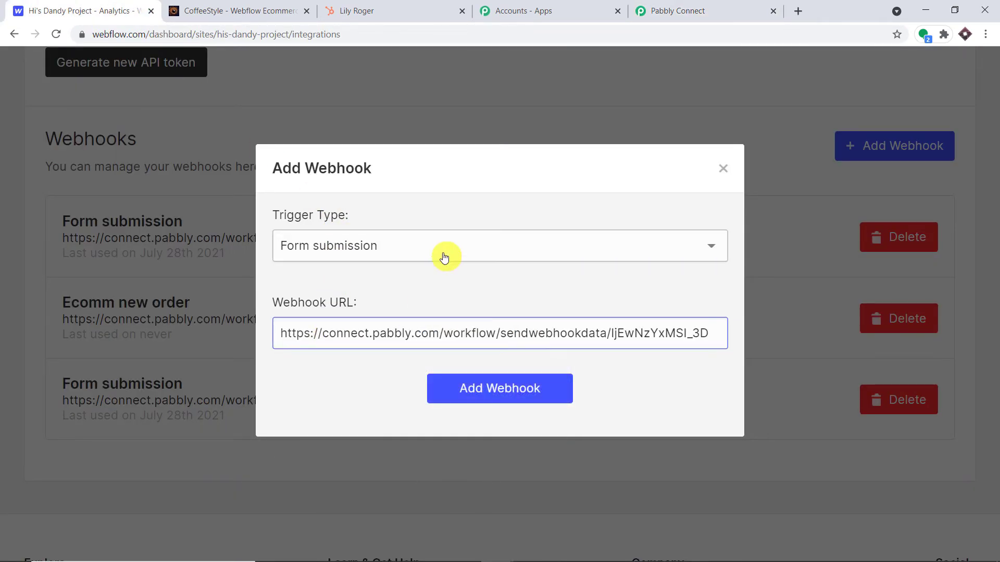
{"action": "left_click", "coordinate": [502, 387]}
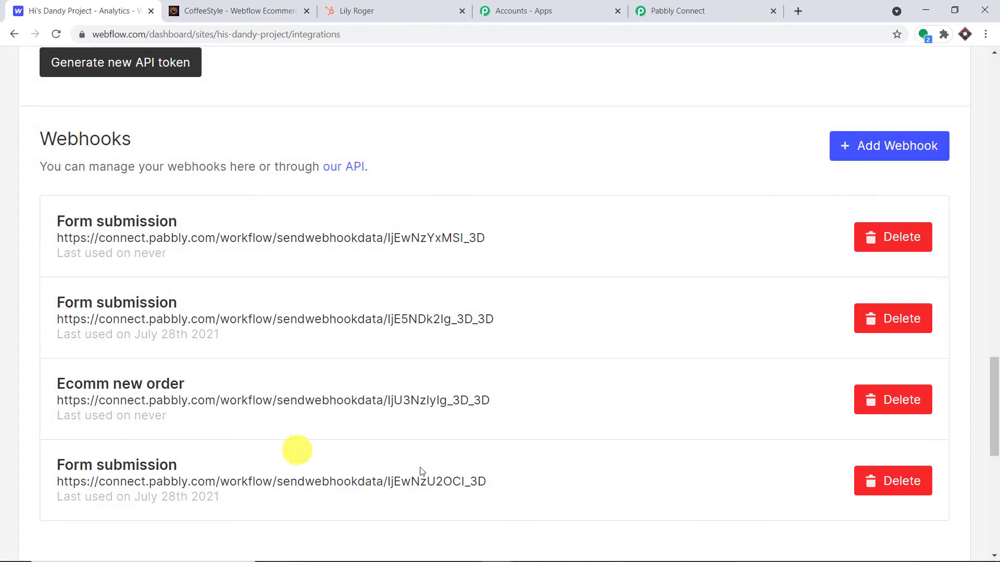
Publish Hi's Dandy Project to his-dandy-project.webflow.io and open the live CoffeeStyle site.
{"action": "scroll", "coordinate": [995, 155], "scroll_direction": "up", "scroll_amount": 15}
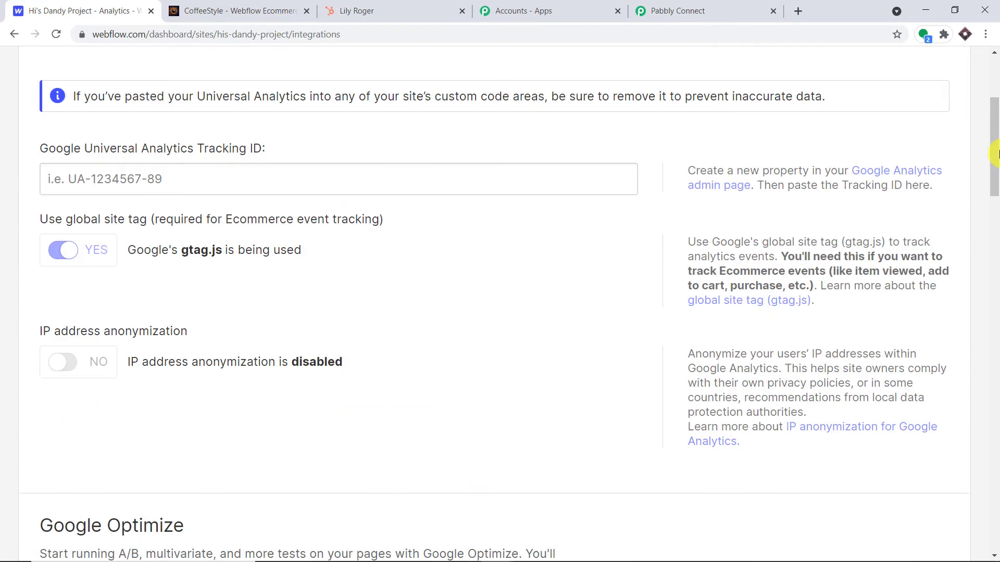
{"action": "scroll", "coordinate": [755, 270], "scroll_direction": "up", "scroll_amount": 4}
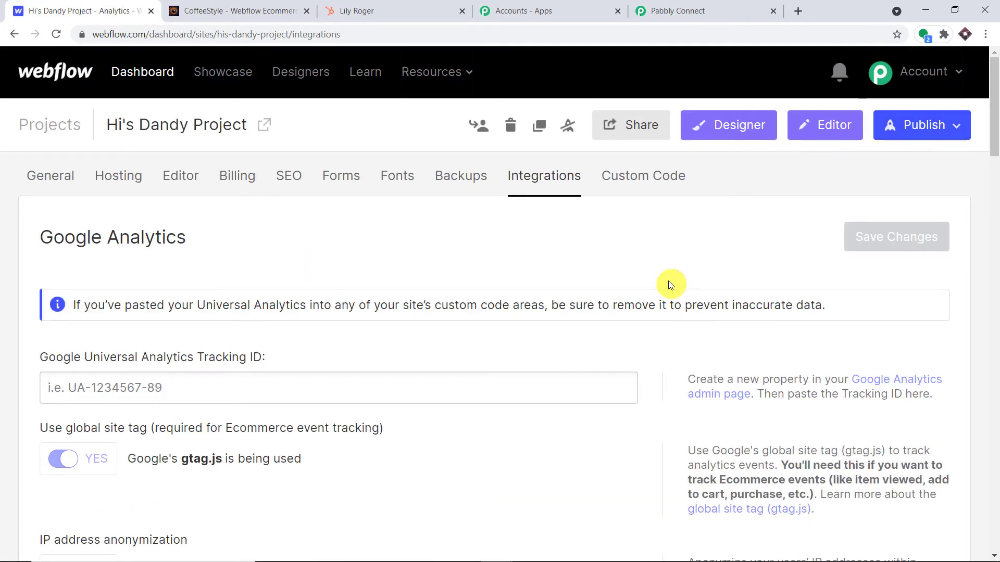
{"action": "left_click", "coordinate": [965, 128]}
{"action": "left_click", "coordinate": [824, 301]}
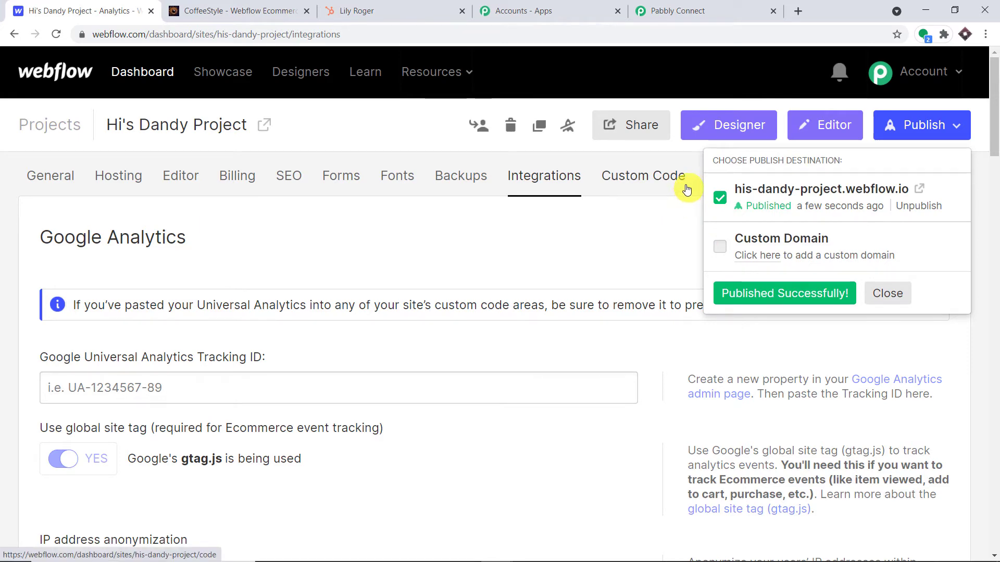
{"action": "left_click", "coordinate": [920, 191]}
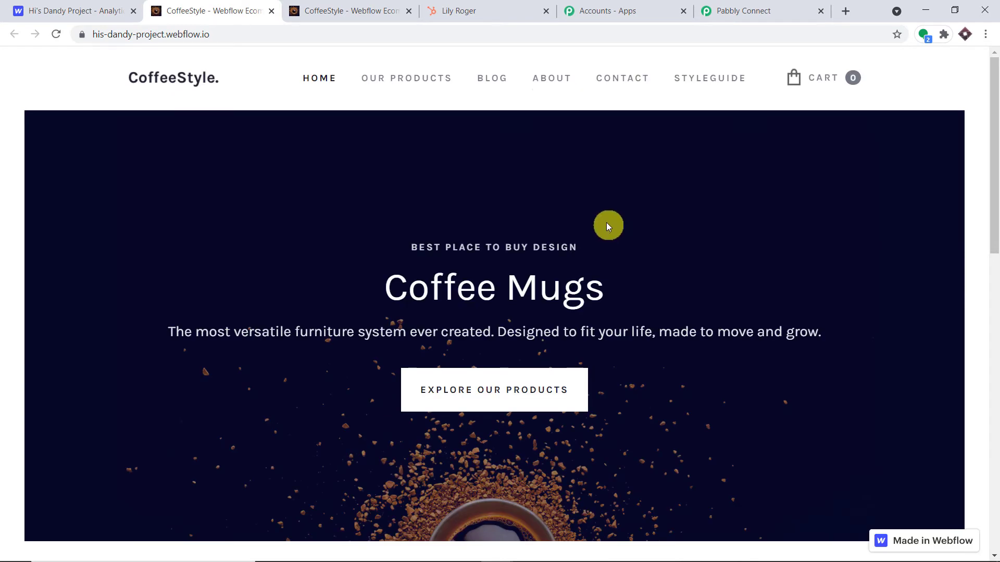
Enter the test contact's first and last name in the live site's contact form.
{"action": "scroll", "coordinate": [606, 223], "scroll_direction": "down", "scroll_amount": 10}
{"action": "scroll", "coordinate": [604, 220], "scroll_direction": "up", "scroll_amount": 3}
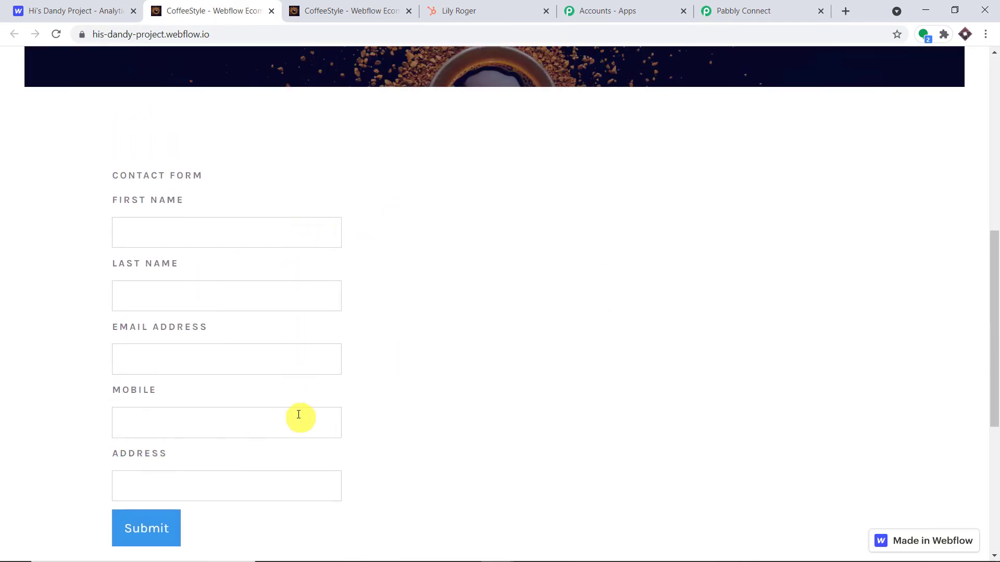
{"action": "left_click", "coordinate": [735, 8]}
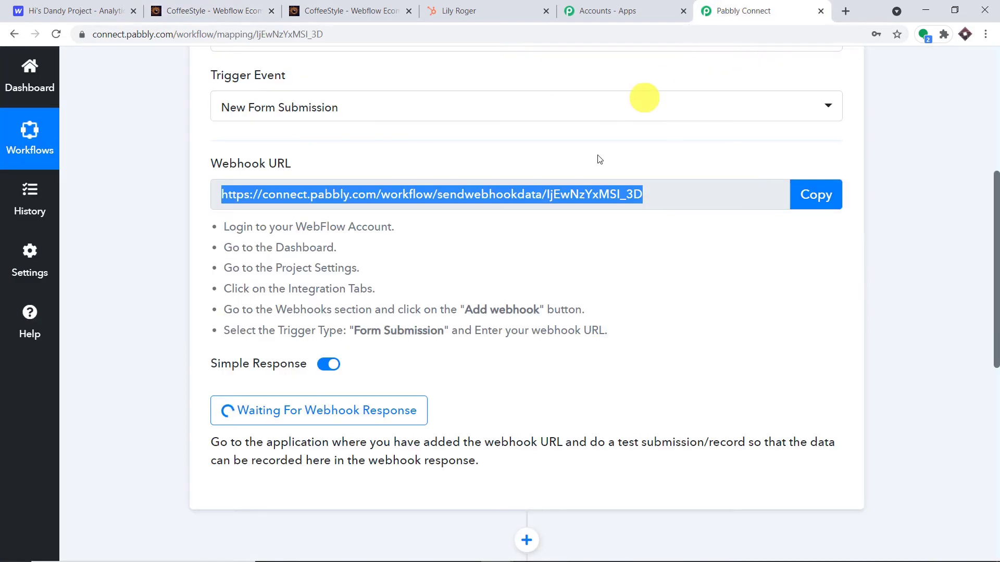
{"action": "scroll", "coordinate": [573, 177], "scroll_direction": "down", "scroll_amount": 1}
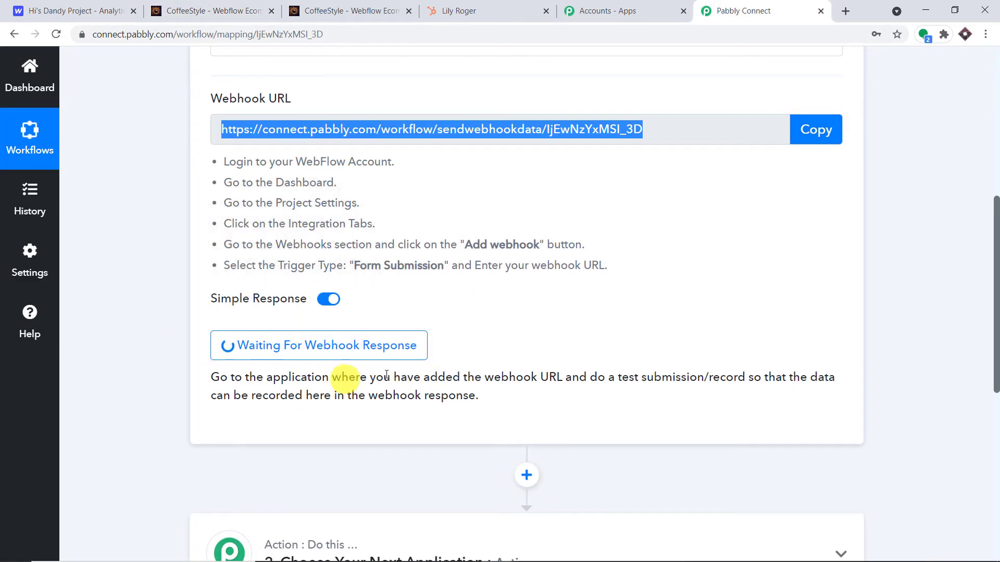
{"action": "left_click", "coordinate": [246, 8]}
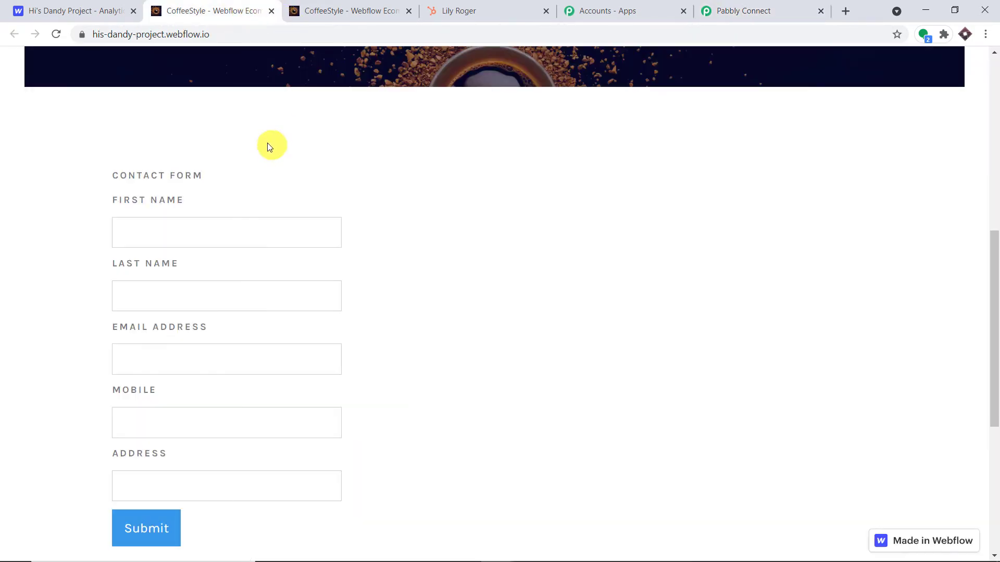
{"action": "scroll", "coordinate": [268, 154], "scroll_direction": "down", "scroll_amount": 1}
{"action": "left_click", "coordinate": [203, 167]}
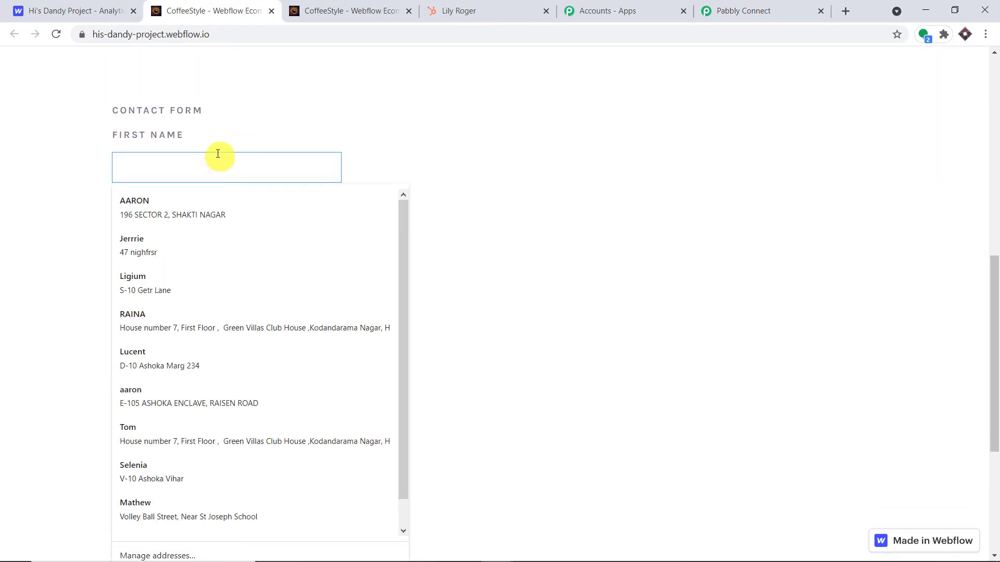
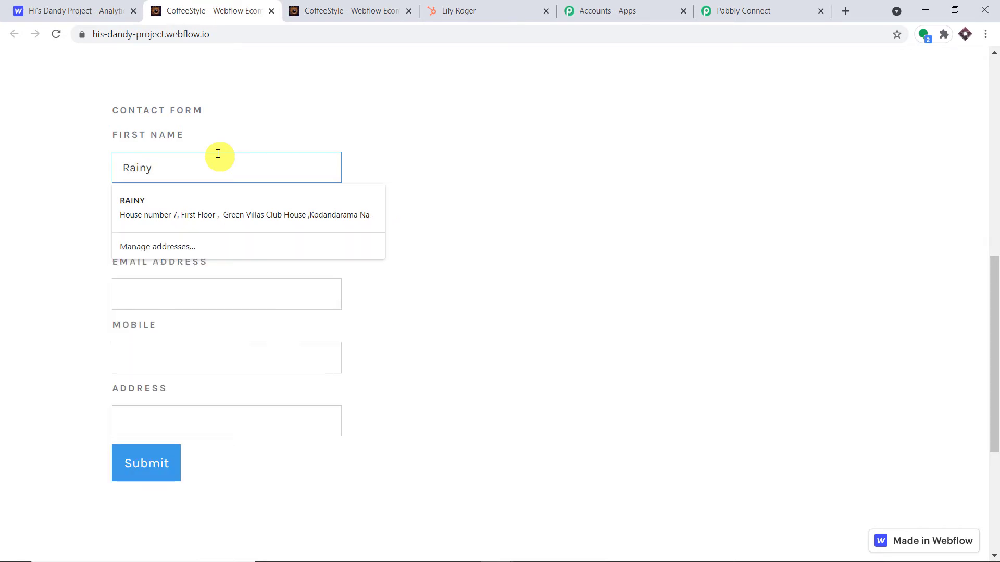
{"action": "left_click", "coordinate": [273, 130]}
{"action": "left_click", "coordinate": [189, 229]}
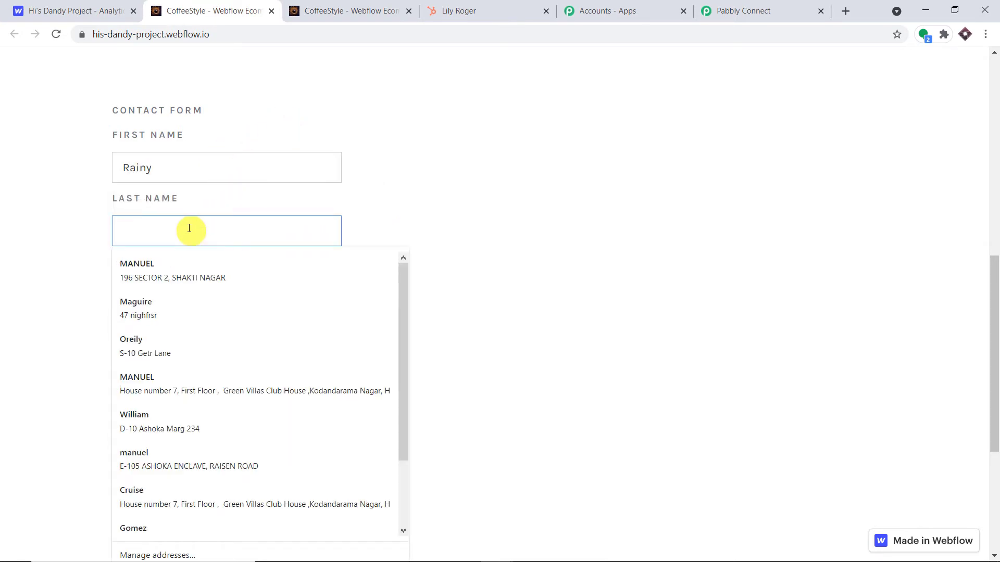
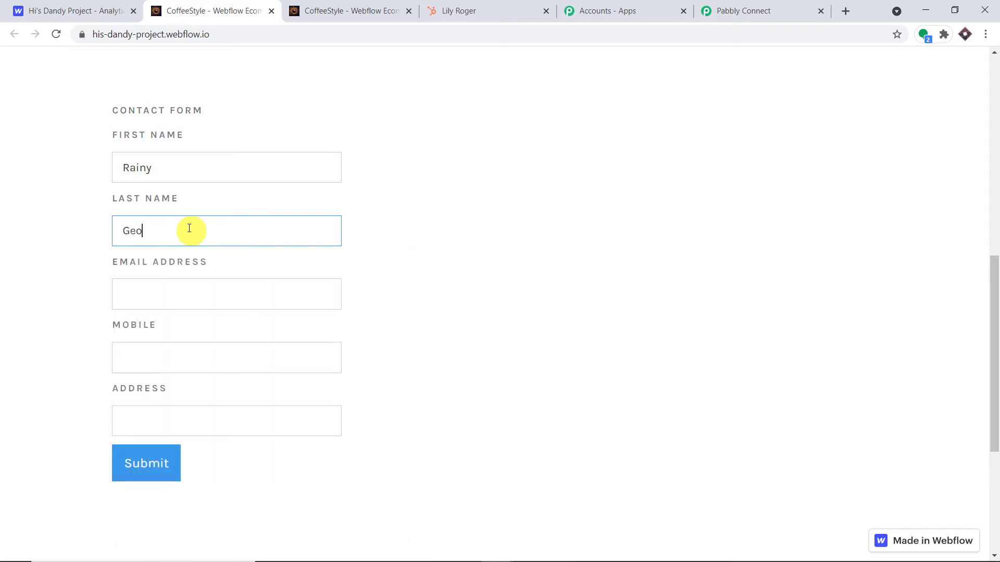
Add the test contact's email, mobile number and saved address, then submit the form.
{"action": "left_click", "coordinate": [199, 295]}
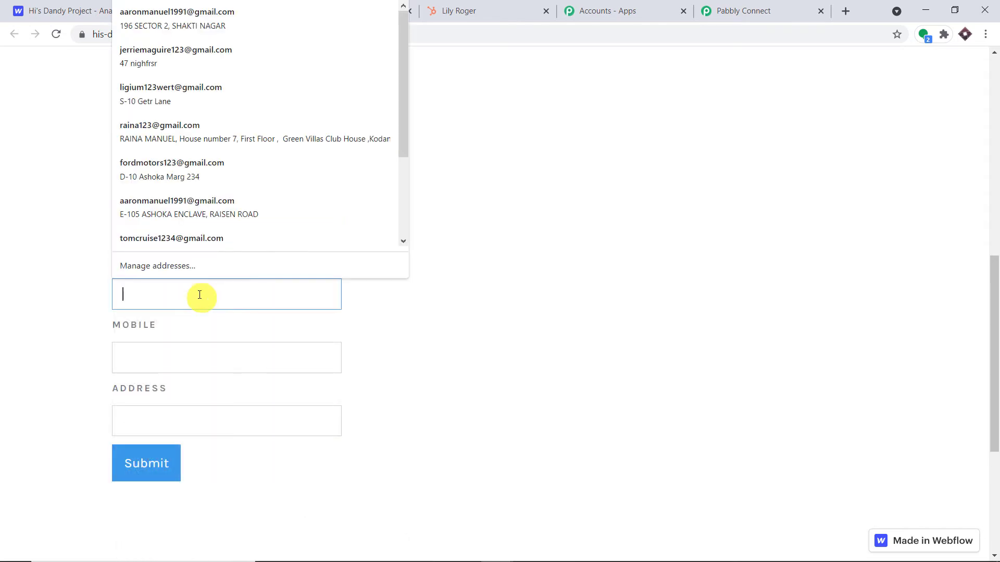
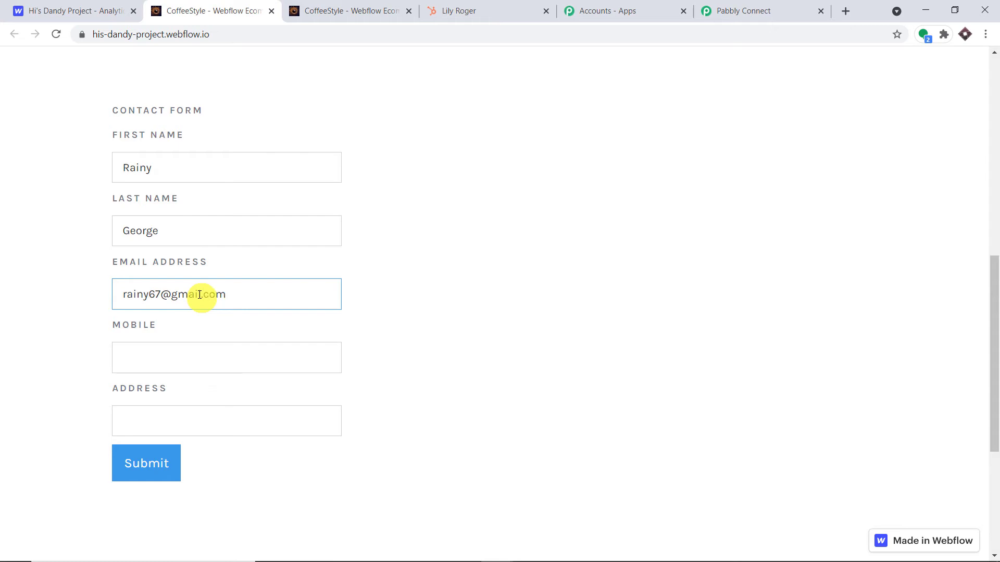
{"action": "left_click", "coordinate": [576, 266]}
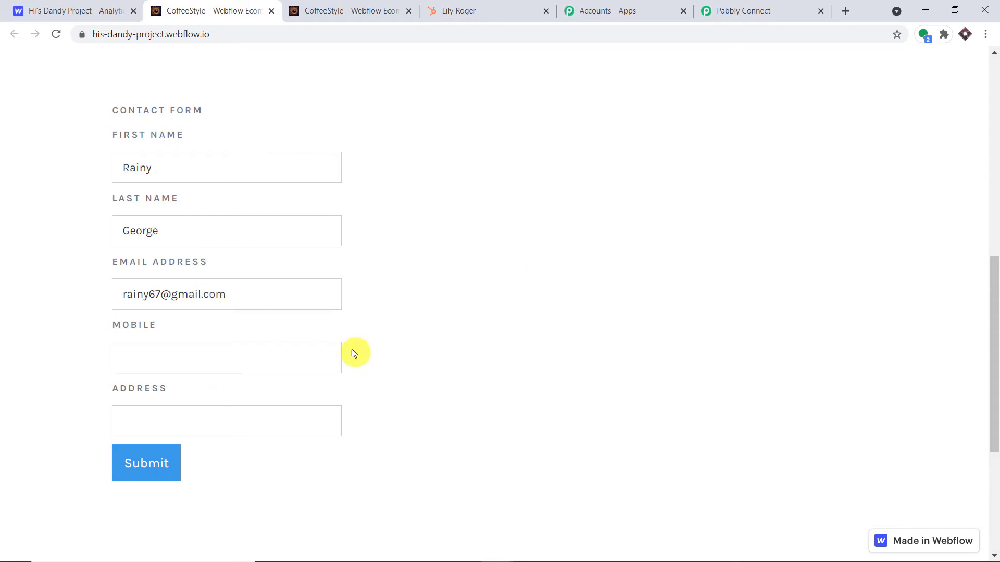
{"action": "left_click", "coordinate": [310, 359]}
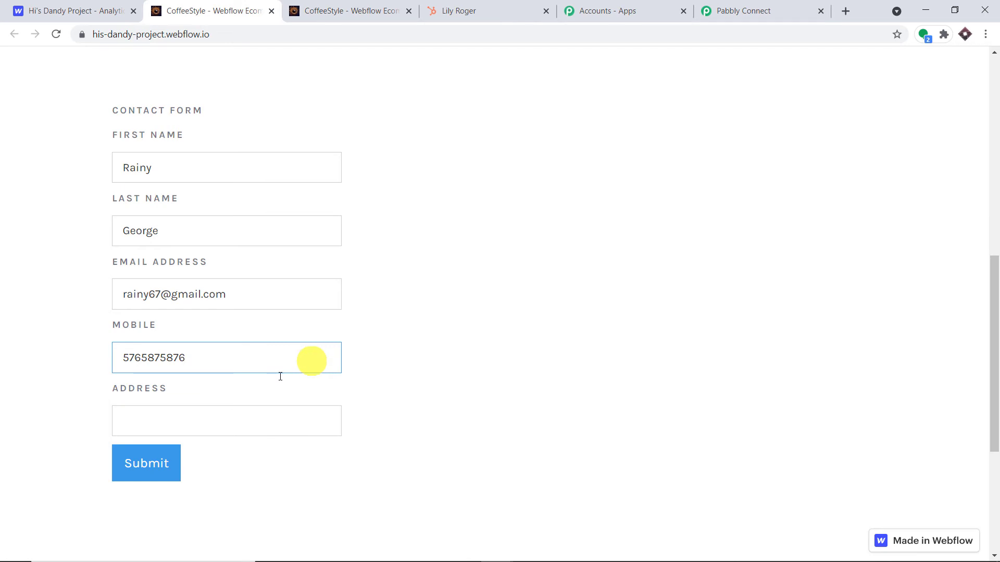
{"action": "left_click", "coordinate": [241, 417]}
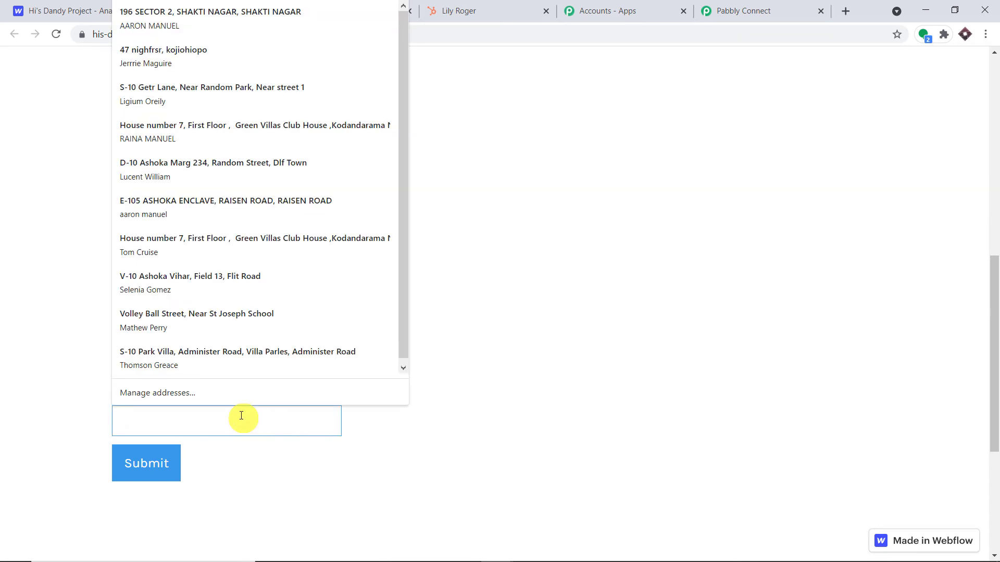
{"action": "left_click", "coordinate": [218, 368]}
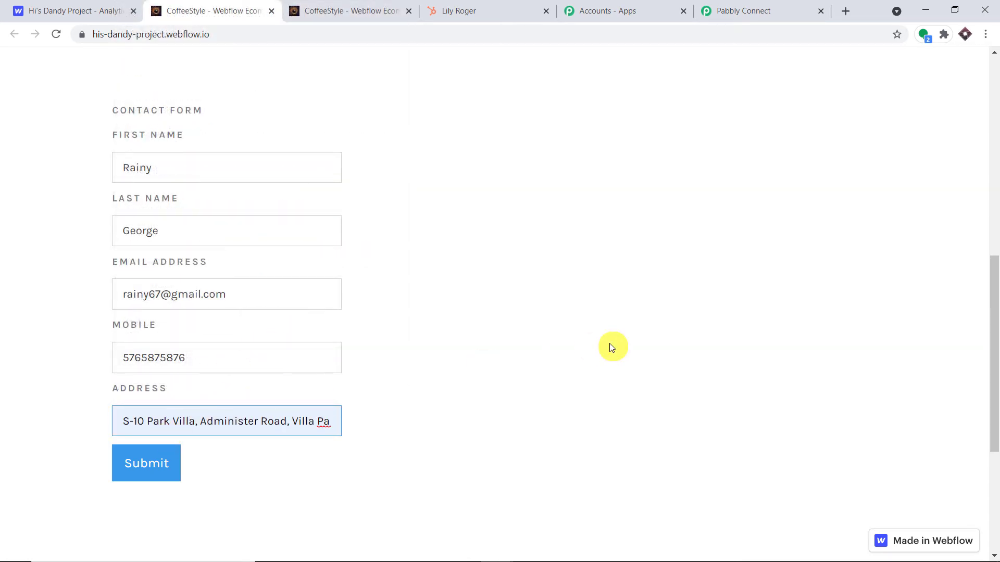
{"action": "left_click", "coordinate": [146, 469]}
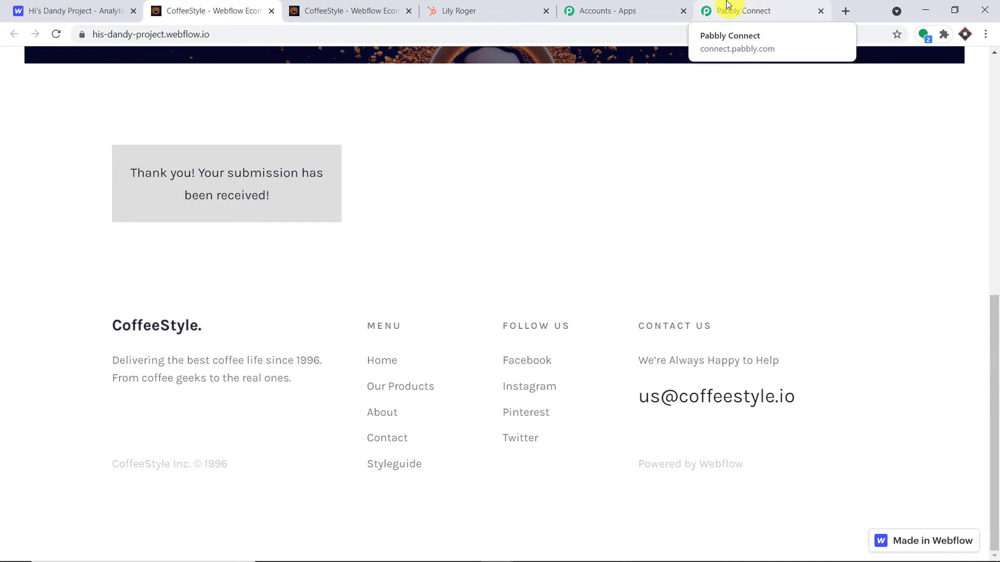
Check the captured first name, last name, email, mobile and address values in Pabbly's response.
{"action": "left_click", "coordinate": [727, 5]}
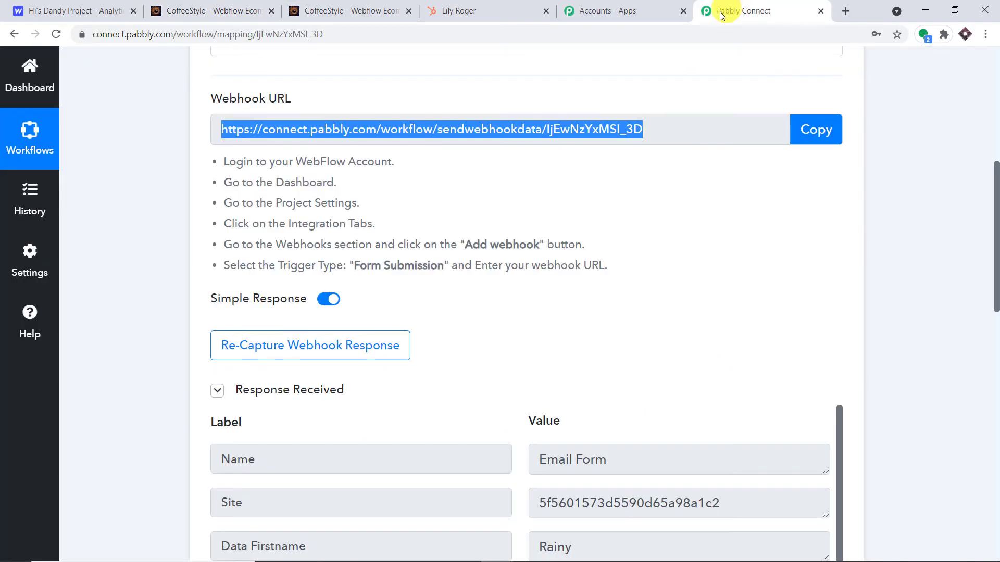
{"action": "scroll", "coordinate": [689, 188], "scroll_direction": "down", "scroll_amount": 5}
{"action": "double_click", "coordinate": [640, 218]}
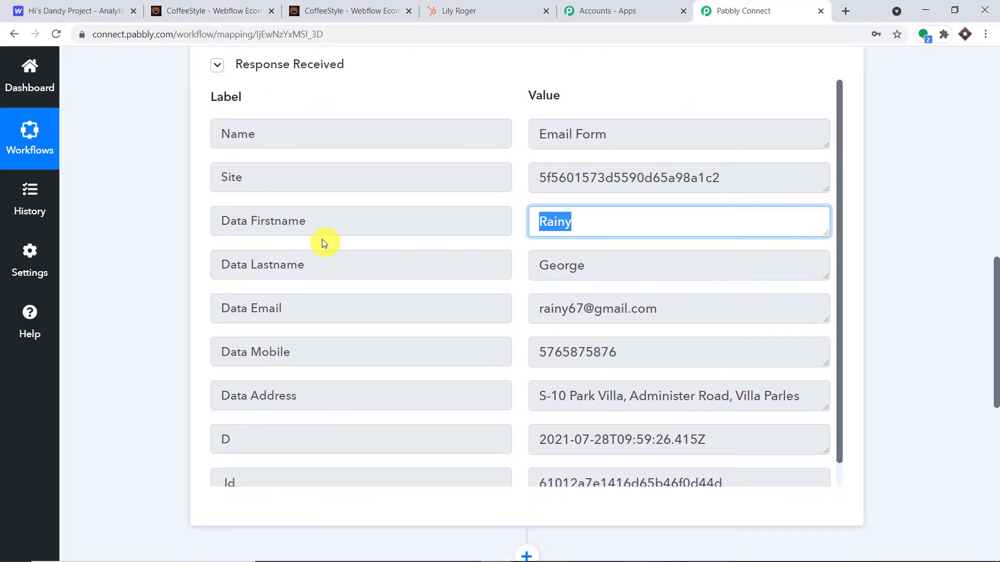
{"action": "left_click", "coordinate": [657, 268]}
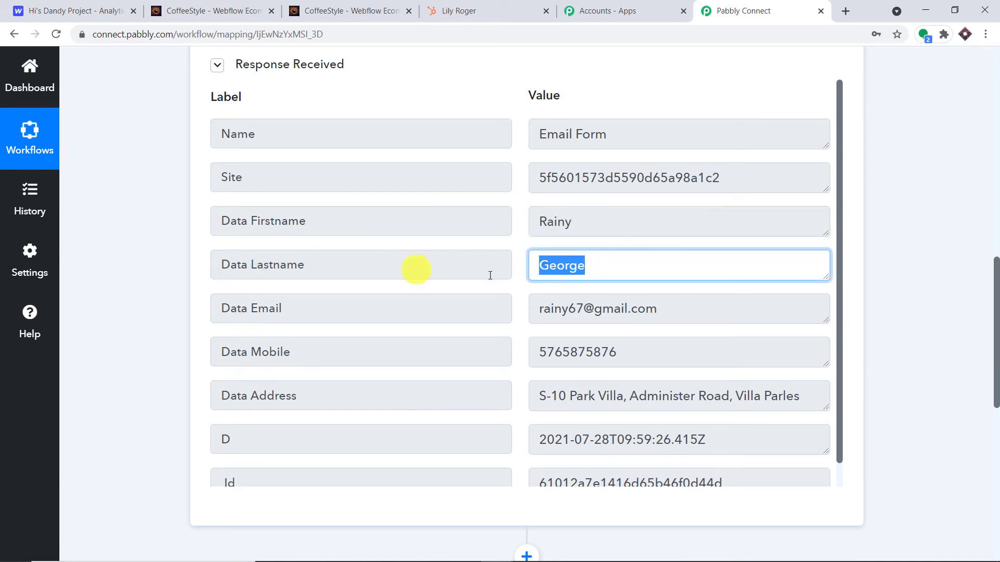
{"action": "left_click", "coordinate": [703, 312]}
{"action": "left_click", "coordinate": [648, 346]}
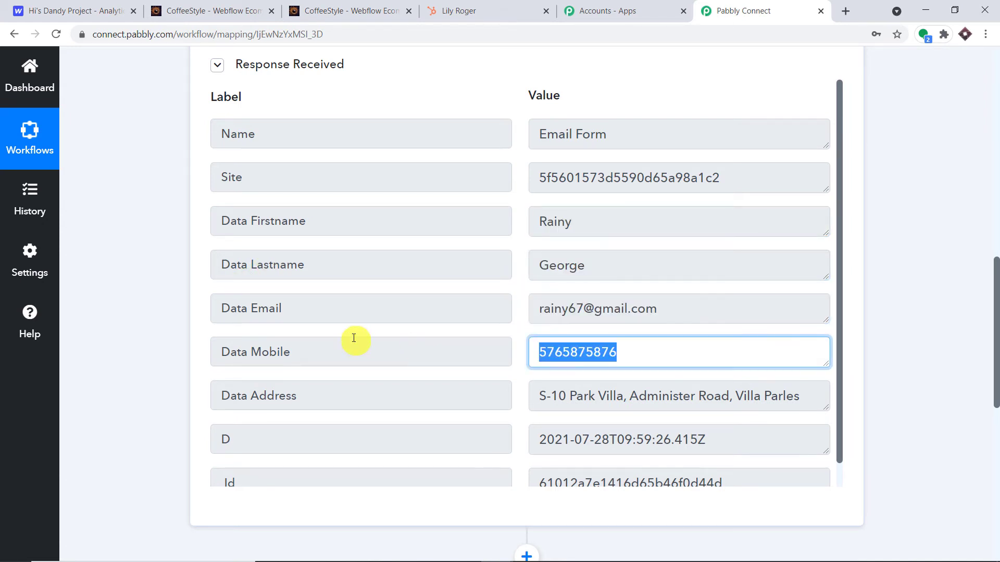
{"action": "left_click", "coordinate": [823, 397]}
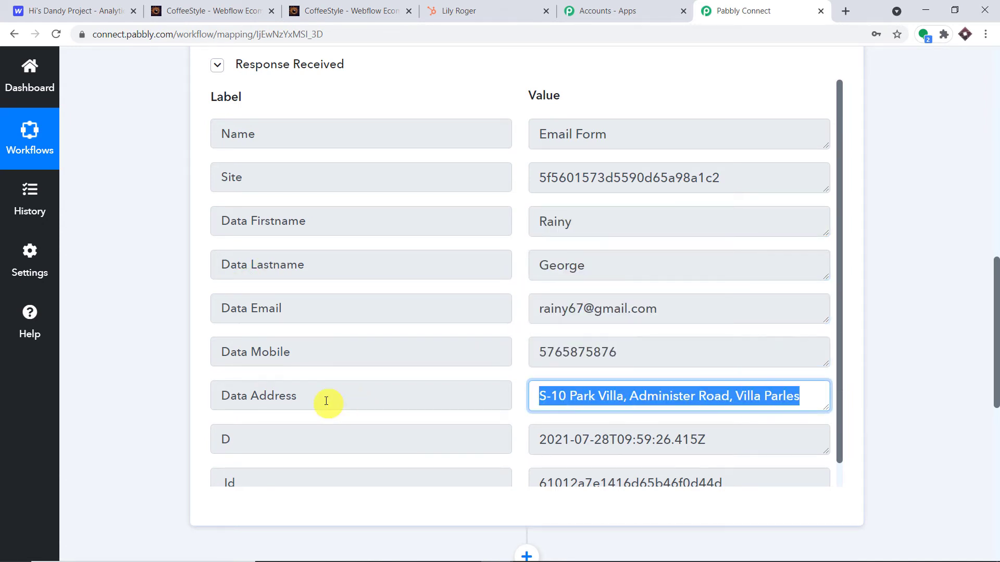
{"action": "left_click", "coordinate": [531, 221]}
{"action": "left_click", "coordinate": [856, 157]}
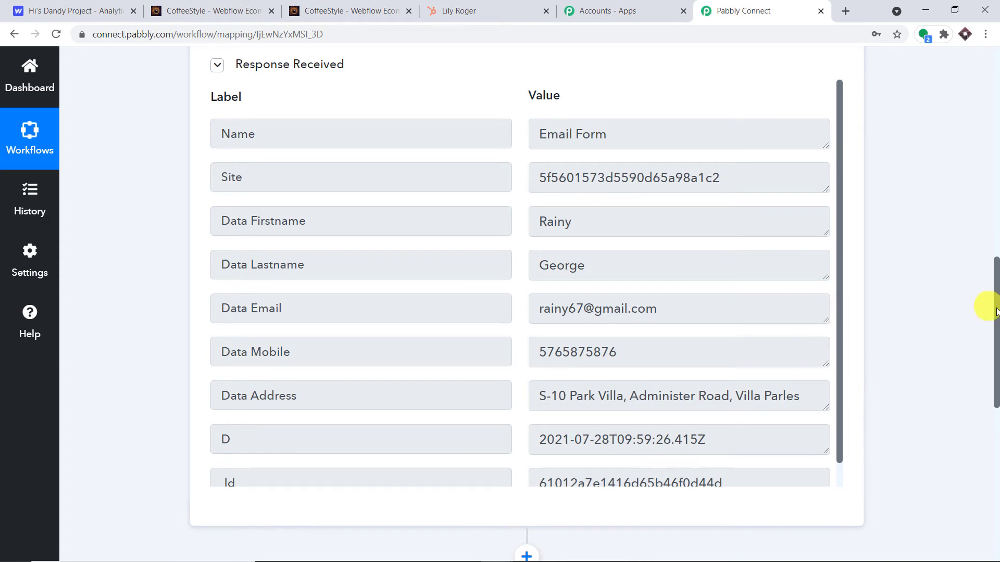
{"action": "scroll", "coordinate": [995, 311], "scroll_direction": "down", "scroll_amount": 6}
Set the next action to HubSpot CRM with the Create a Contact (with Basic Properties) event.
{"action": "left_click", "coordinate": [340, 294]}
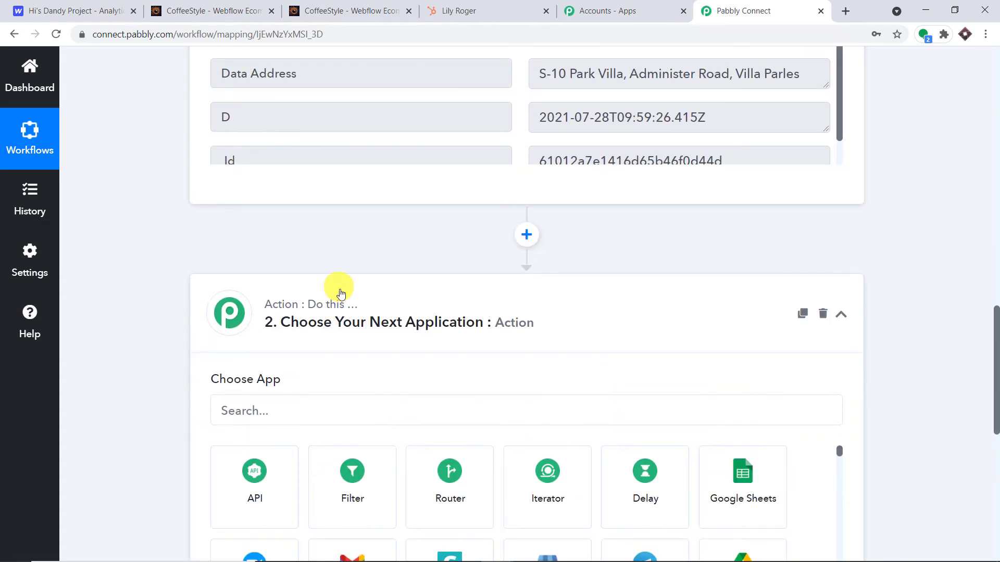
{"action": "left_click", "coordinate": [334, 282]}
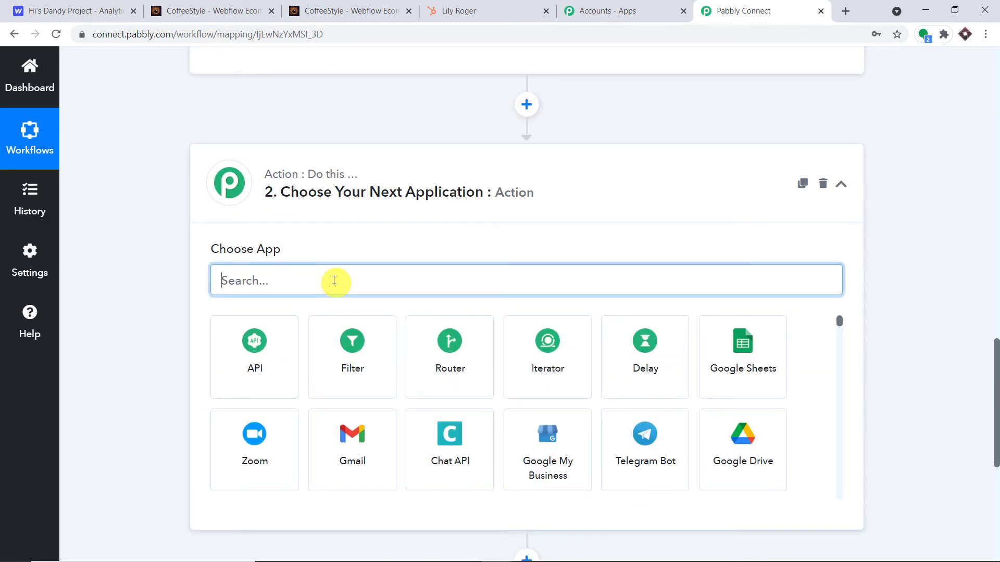
{"action": "type", "text": "hubs"}
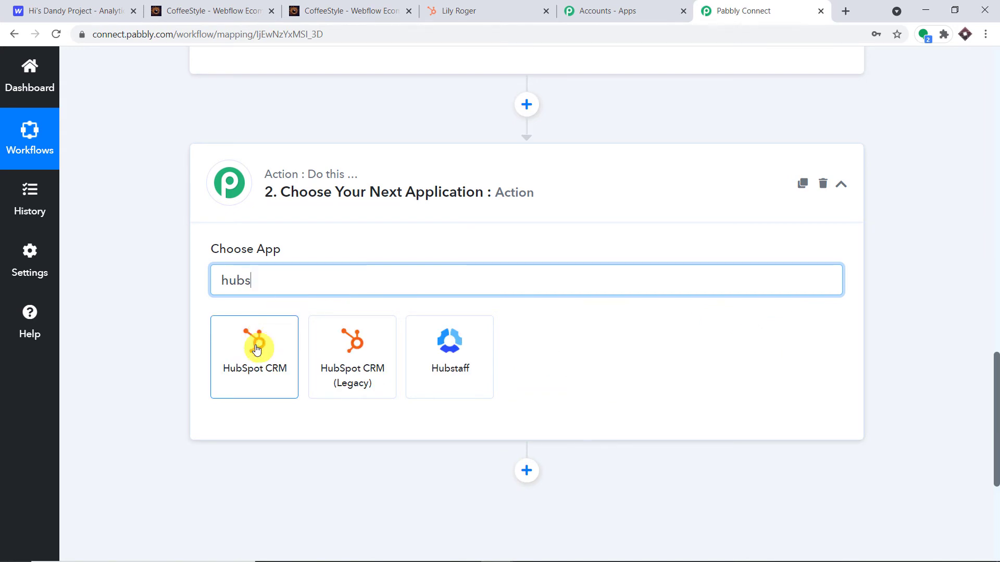
{"action": "left_click", "coordinate": [256, 343]}
{"action": "scroll", "coordinate": [393, 298], "scroll_direction": "down", "scroll_amount": 3}
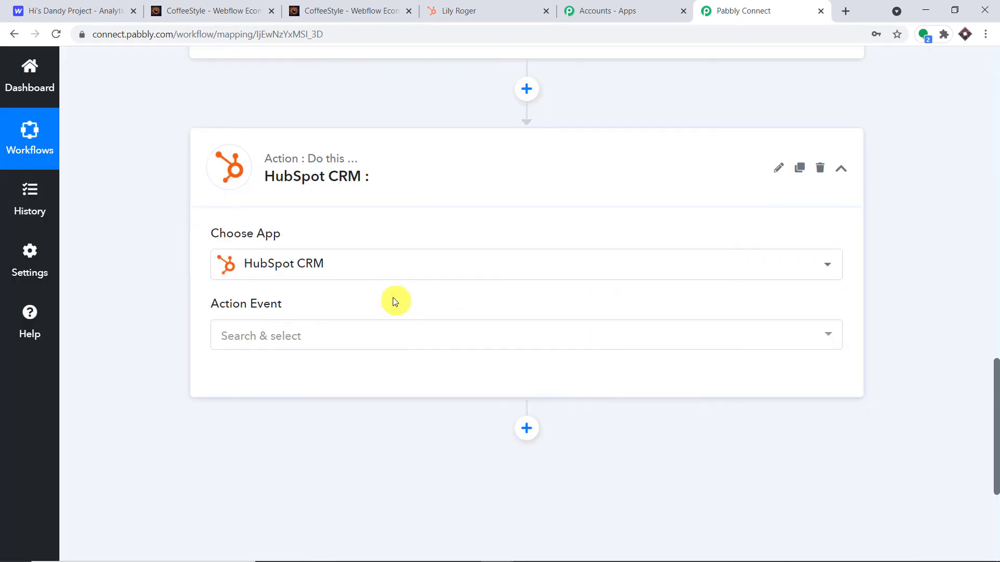
{"action": "left_click", "coordinate": [335, 233]}
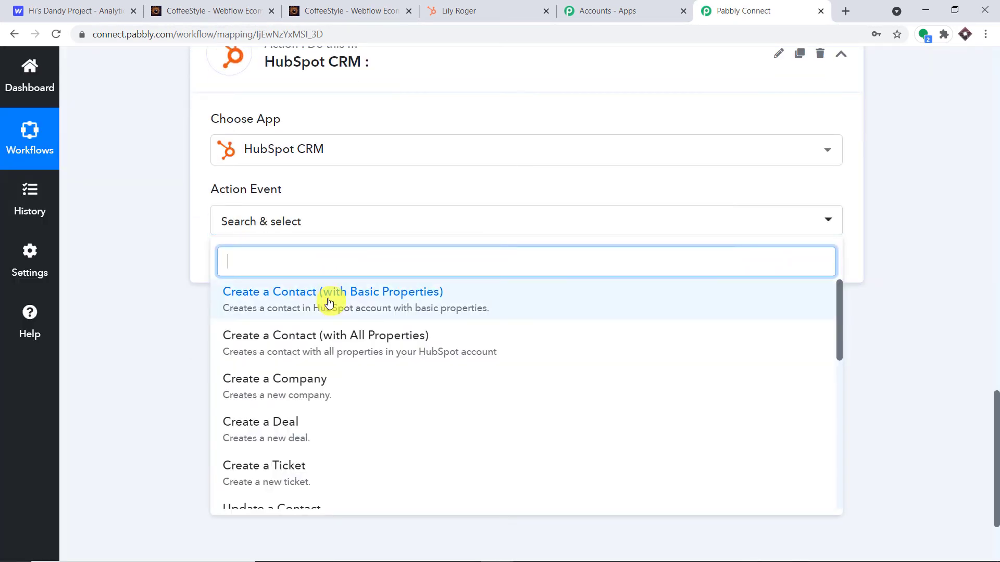
{"action": "left_click", "coordinate": [329, 302]}
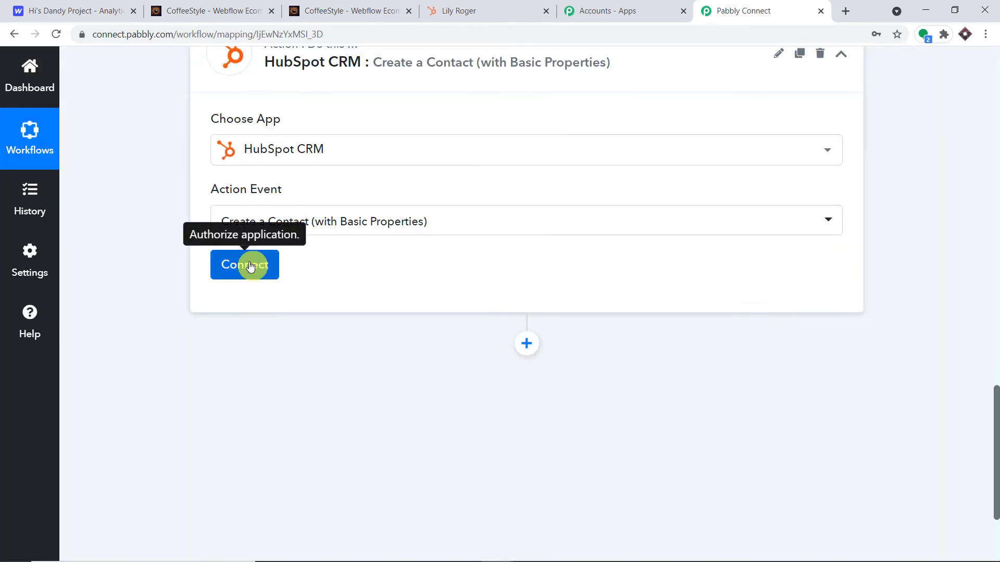
Start adding a new HubSpot CRM connection, then switch to the HubSpot account.
{"action": "left_click", "coordinate": [245, 264]}
{"action": "left_click", "coordinate": [617, 222]}
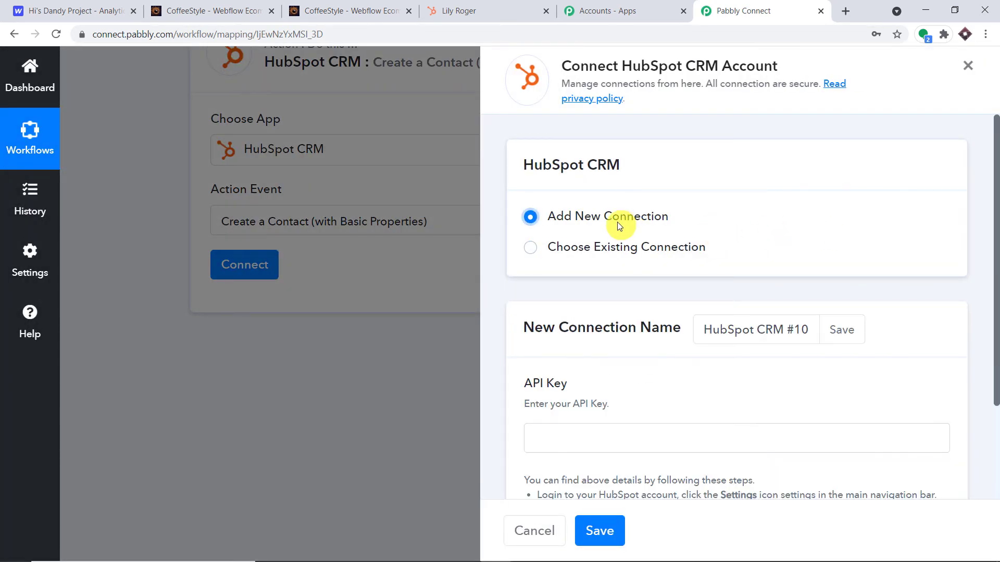
{"action": "scroll", "coordinate": [648, 241], "scroll_direction": "down", "scroll_amount": 3}
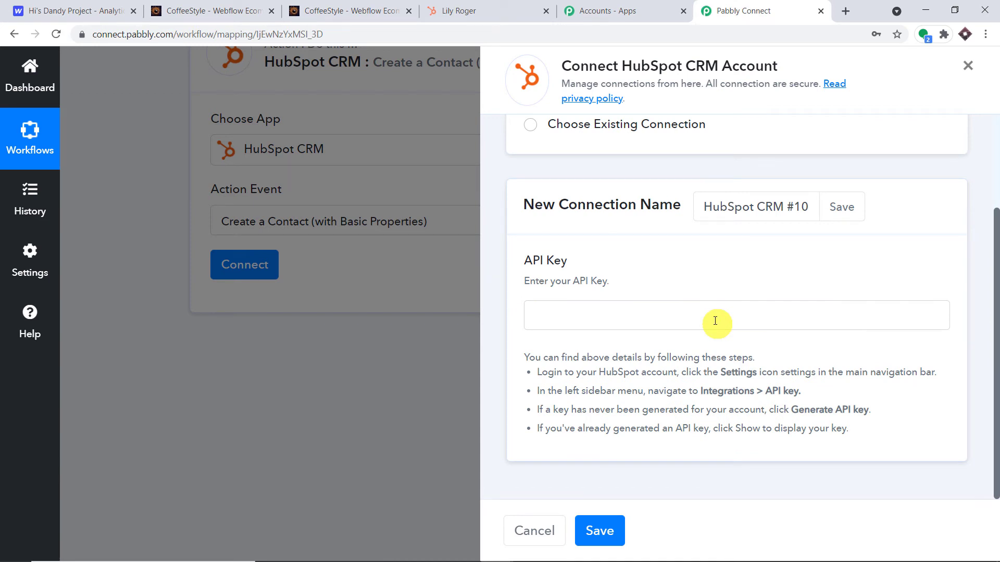
{"action": "left_click", "coordinate": [504, 6]}
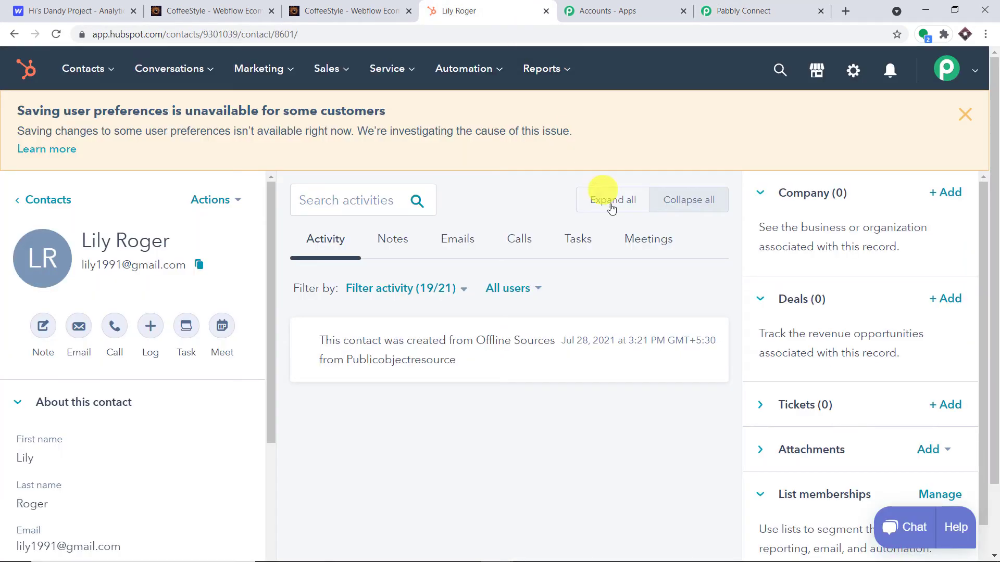
Open HubSpot's settings and review Pabbly's hint on where the API key is found.
{"action": "left_click", "coordinate": [857, 71]}
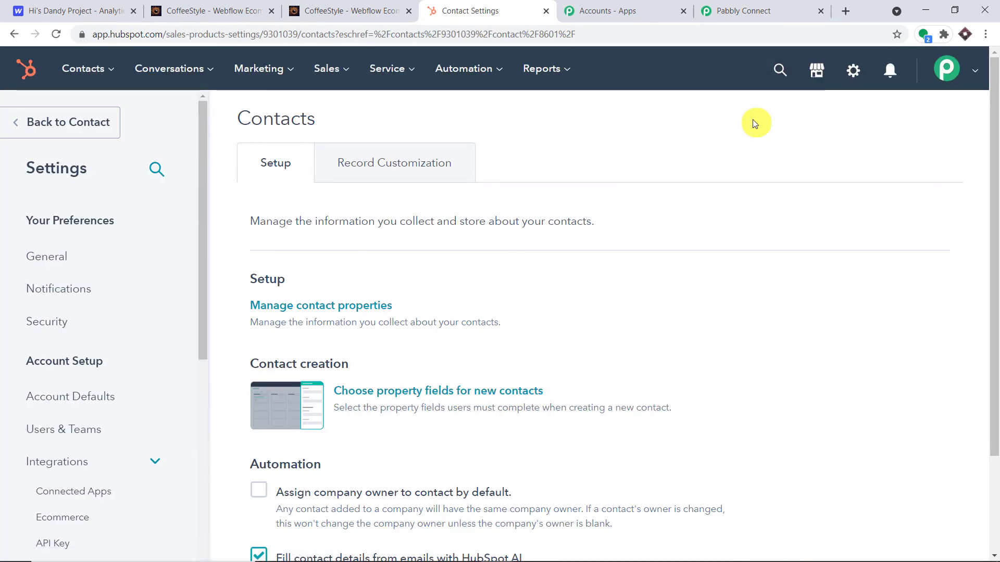
{"action": "left_click", "coordinate": [784, 7]}
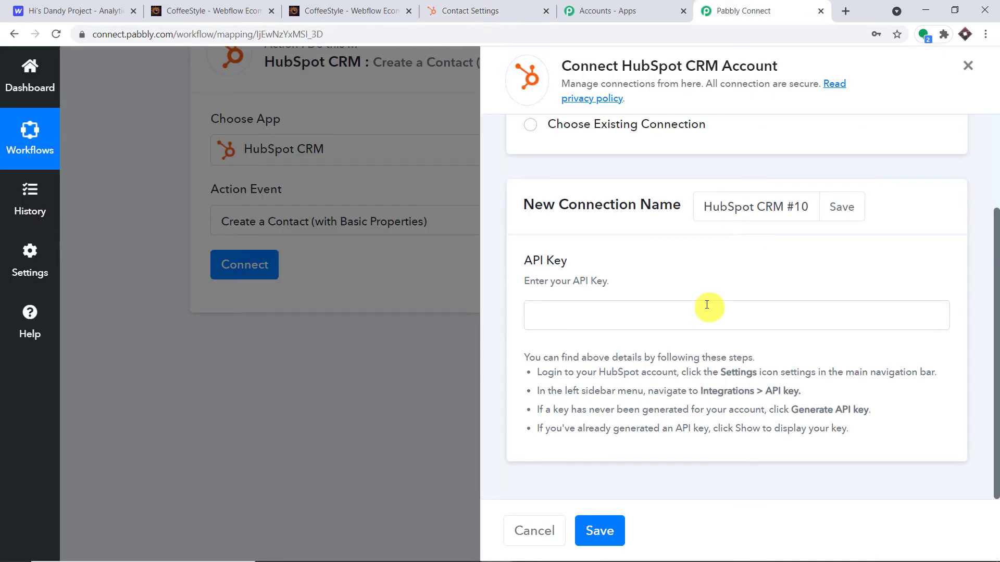
{"action": "left_click_drag", "start_coordinate": [780, 393], "coordinate": [705, 395]}
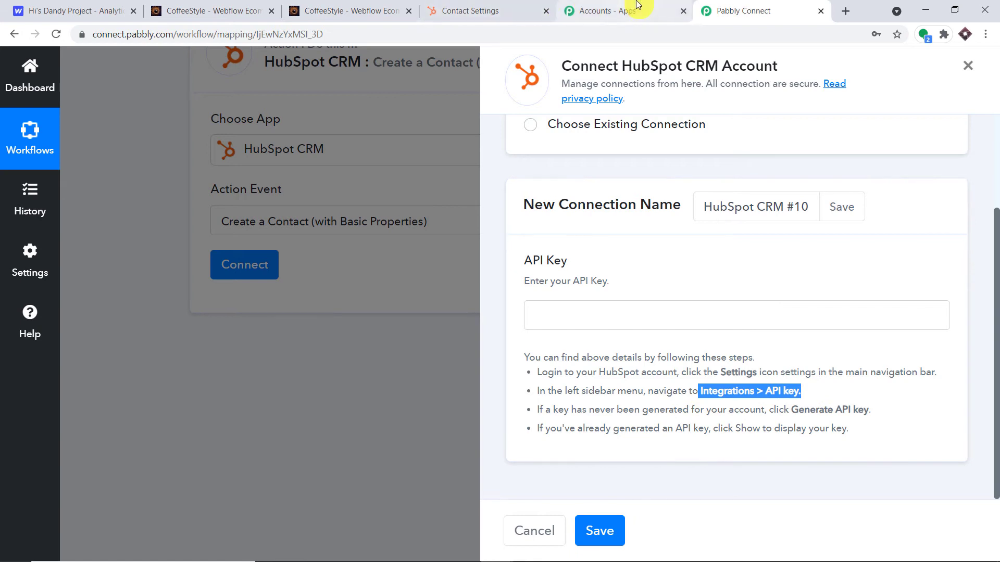
{"action": "left_click_drag", "start_coordinate": [867, 442], "coordinate": [499, 361]}
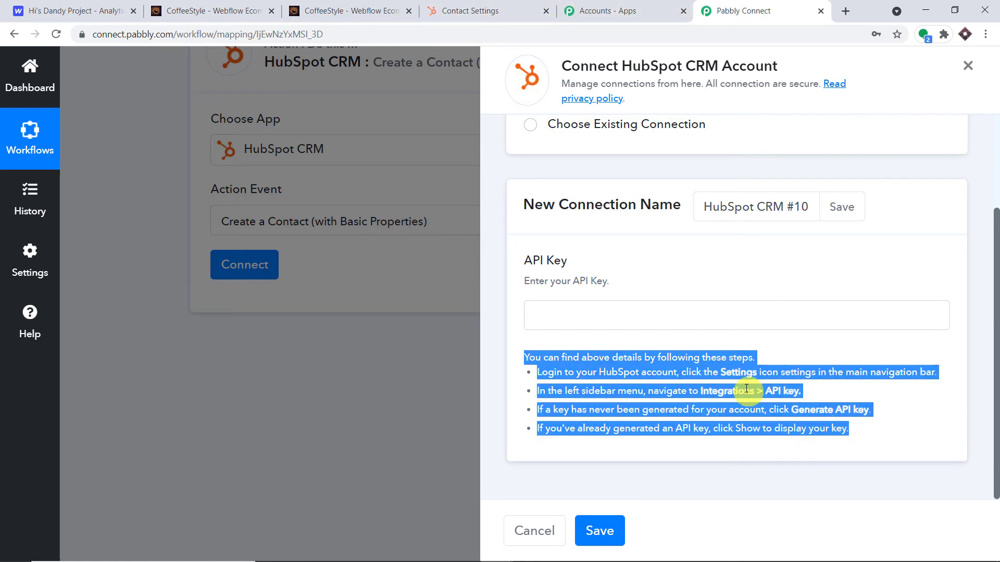
Open HubSpot's API Key settings and reveal the key by passing the reCAPTCHA check.
{"action": "left_click", "coordinate": [469, 11]}
{"action": "scroll", "coordinate": [136, 335], "scroll_direction": "down", "scroll_amount": 1}
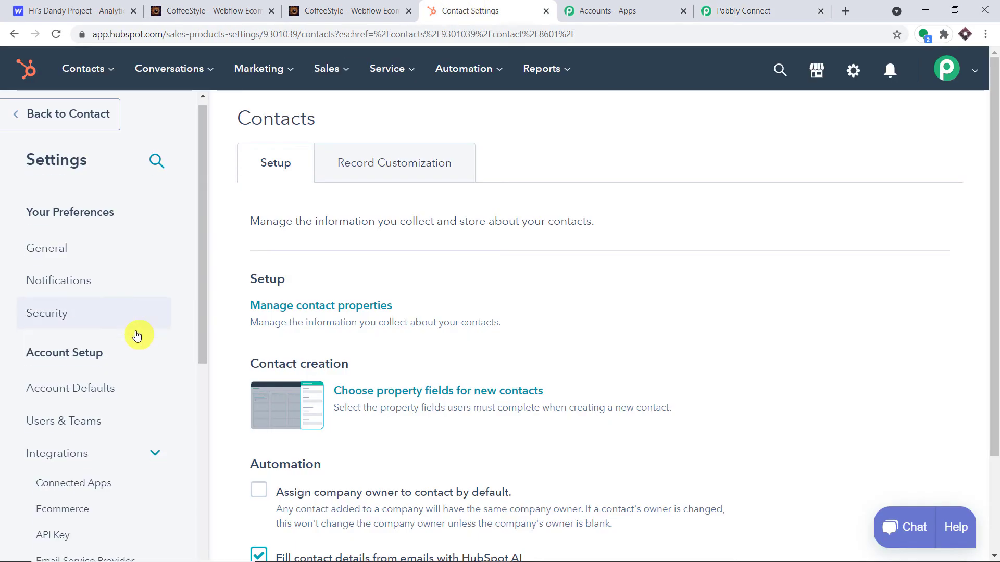
{"action": "scroll", "coordinate": [136, 336], "scroll_direction": "down", "scroll_amount": 2}
{"action": "left_click", "coordinate": [60, 413]}
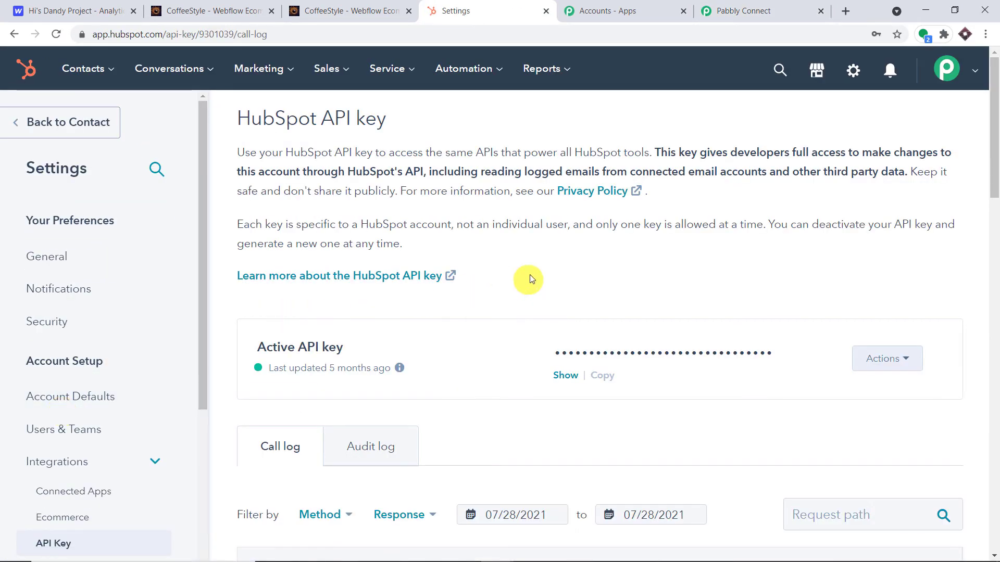
{"action": "scroll", "coordinate": [556, 264], "scroll_direction": "down", "scroll_amount": 1}
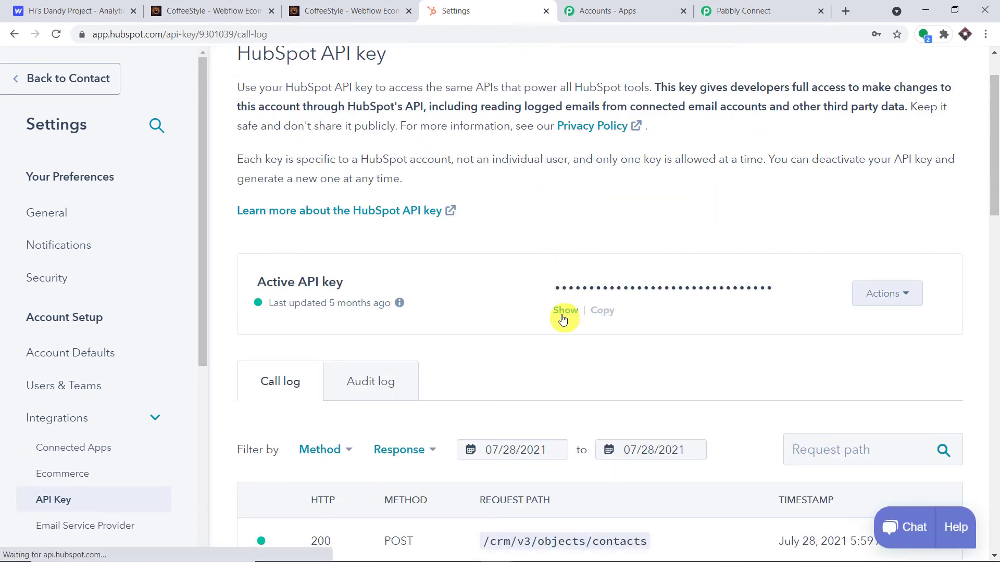
{"action": "left_click", "coordinate": [564, 310]}
{"action": "left_click", "coordinate": [464, 243]}
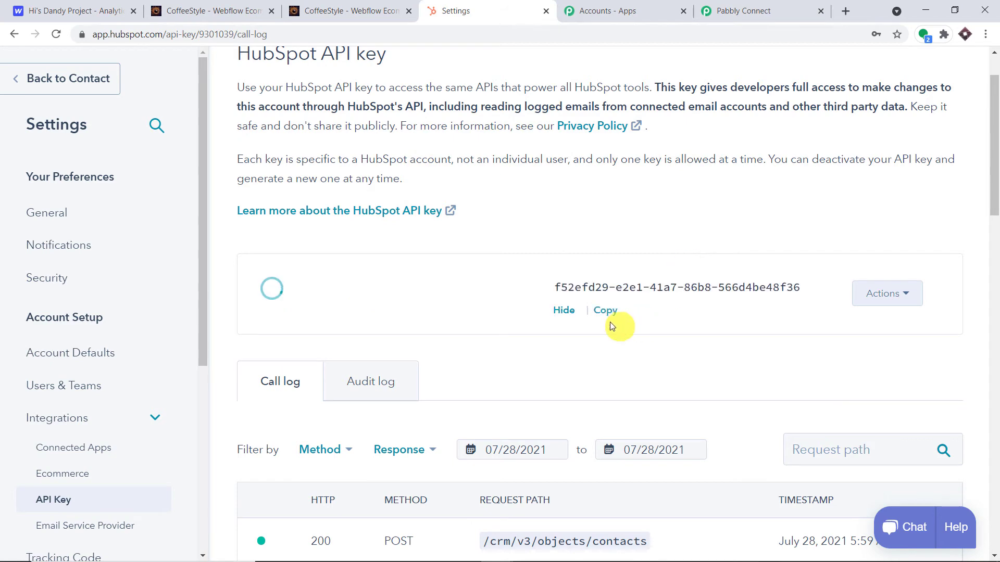
Paste the copied HubSpot API key into Pabbly's API Key field and save the connection.
{"action": "left_click", "coordinate": [603, 315]}
{"action": "left_click", "coordinate": [742, 11]}
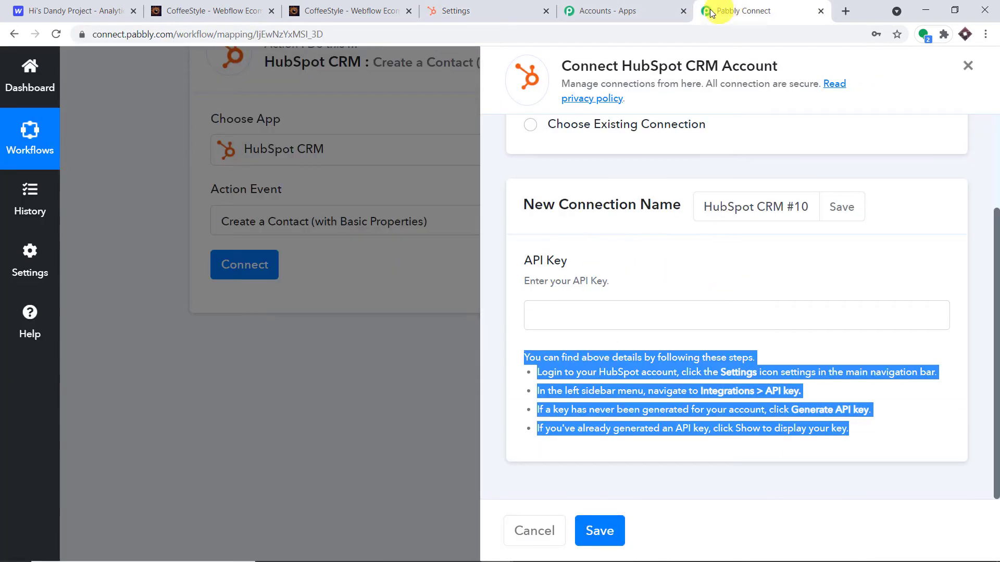
{"action": "left_click", "coordinate": [593, 314]}
{"action": "right_click", "coordinate": [594, 314]}
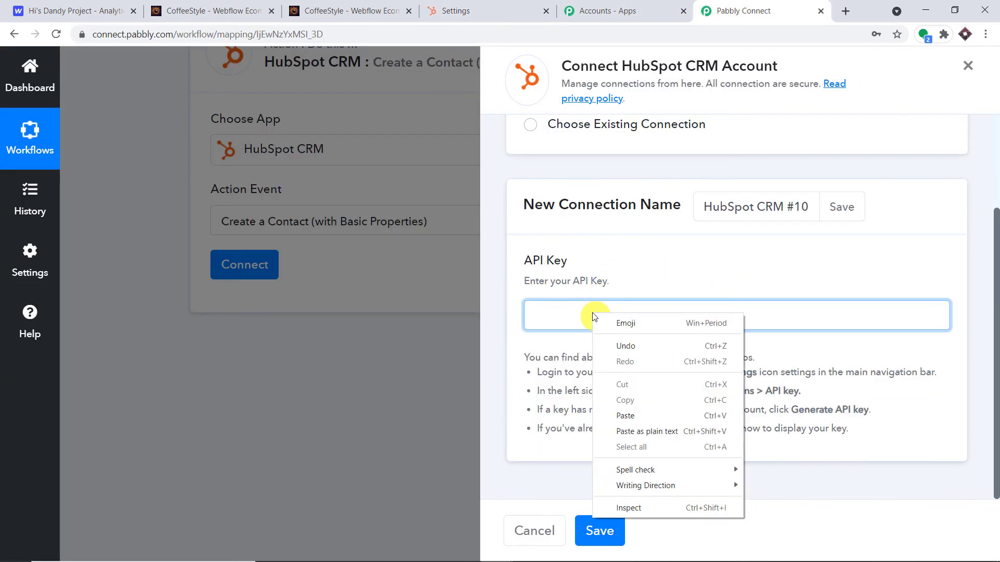
{"action": "left_click", "coordinate": [631, 412]}
{"action": "left_click", "coordinate": [599, 530]}
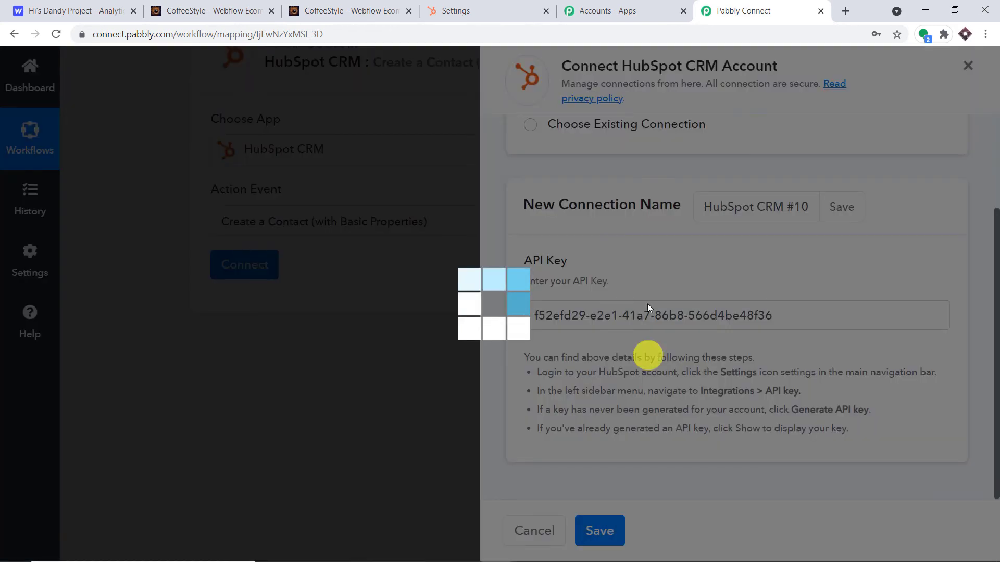
{"action": "scroll", "coordinate": [573, 188], "scroll_direction": "down", "scroll_amount": 2}
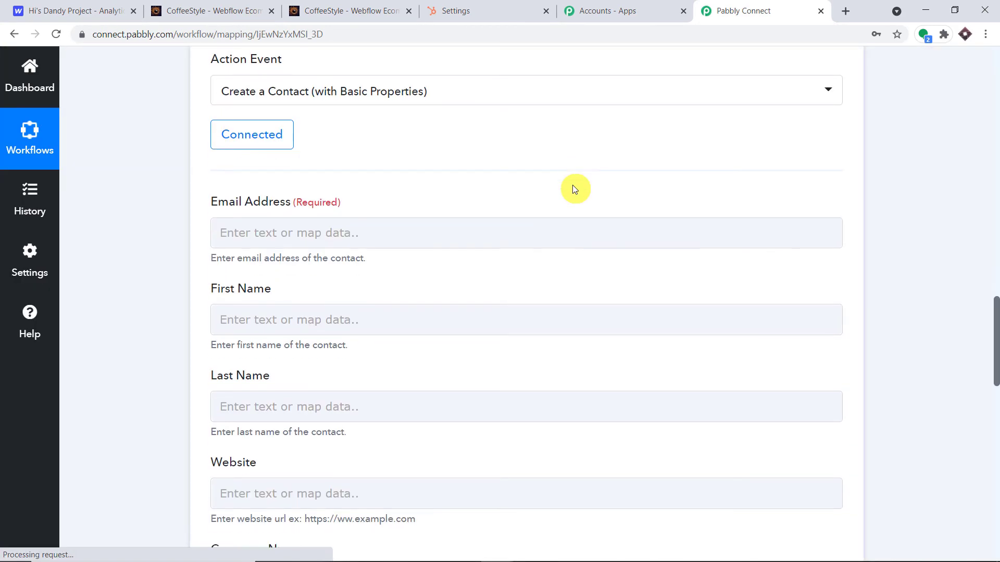
{"action": "scroll", "coordinate": [573, 189], "scroll_direction": "down", "scroll_amount": 1}
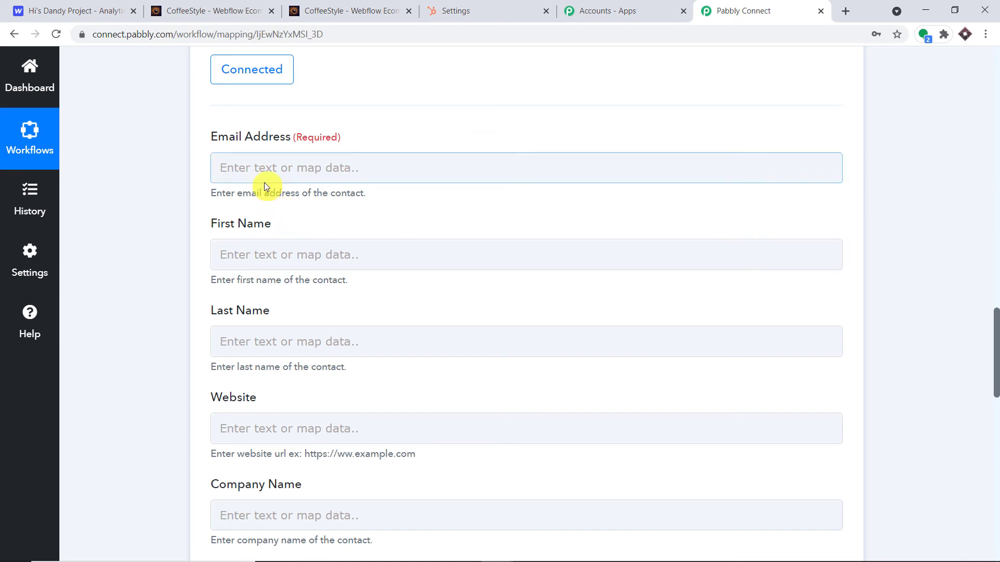
{"action": "scroll", "coordinate": [264, 190], "scroll_direction": "up", "scroll_amount": 2}
Map the Webflow submission's Data Email into the contact's Email Address field.
{"action": "left_click", "coordinate": [247, 292]}
{"action": "scroll", "coordinate": [547, 212], "scroll_direction": "up", "scroll_amount": 10}
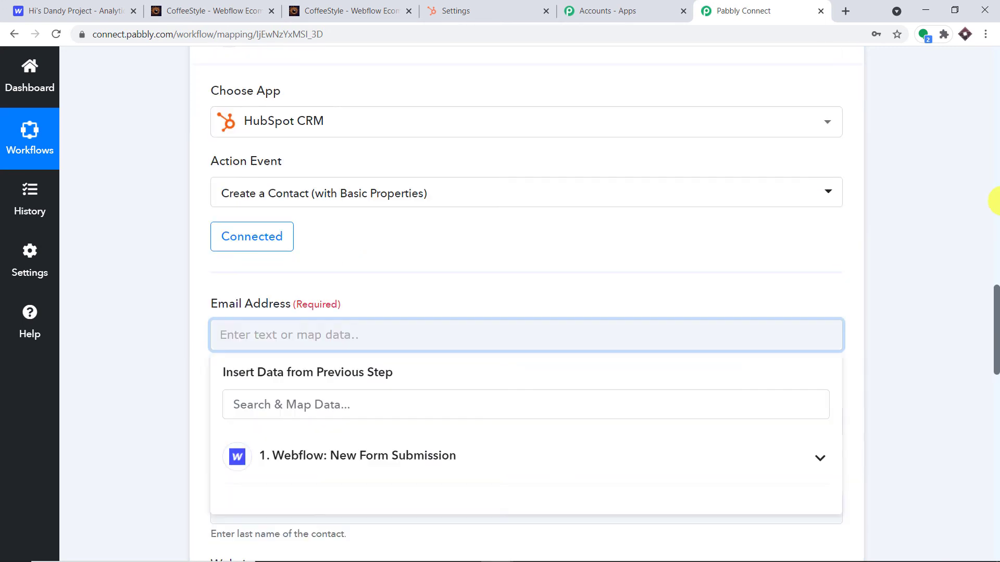
{"action": "left_click", "coordinate": [680, 246]}
{"action": "key", "text": "ctrl+a"}
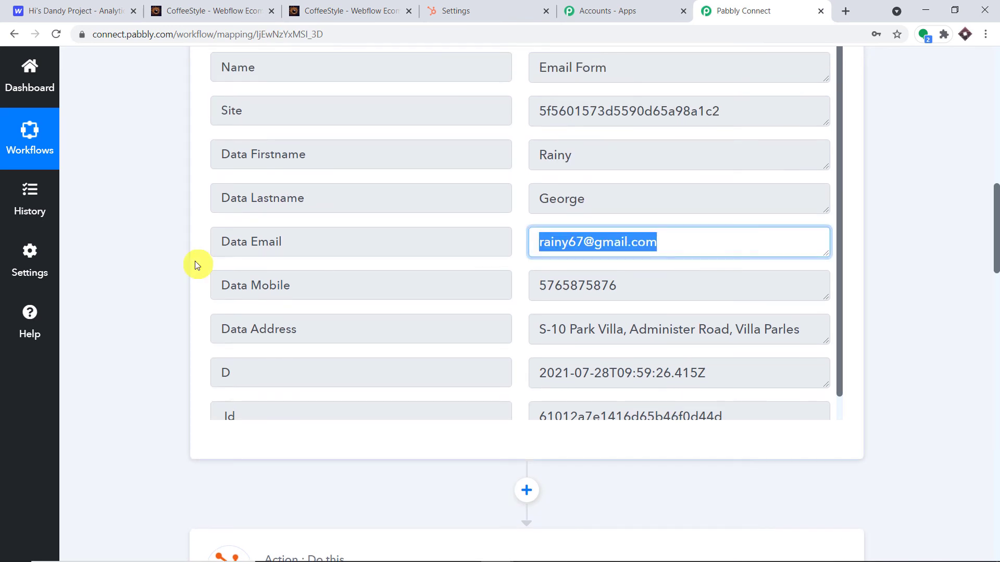
{"action": "scroll", "coordinate": [573, 208], "scroll_direction": "up", "scroll_amount": 1}
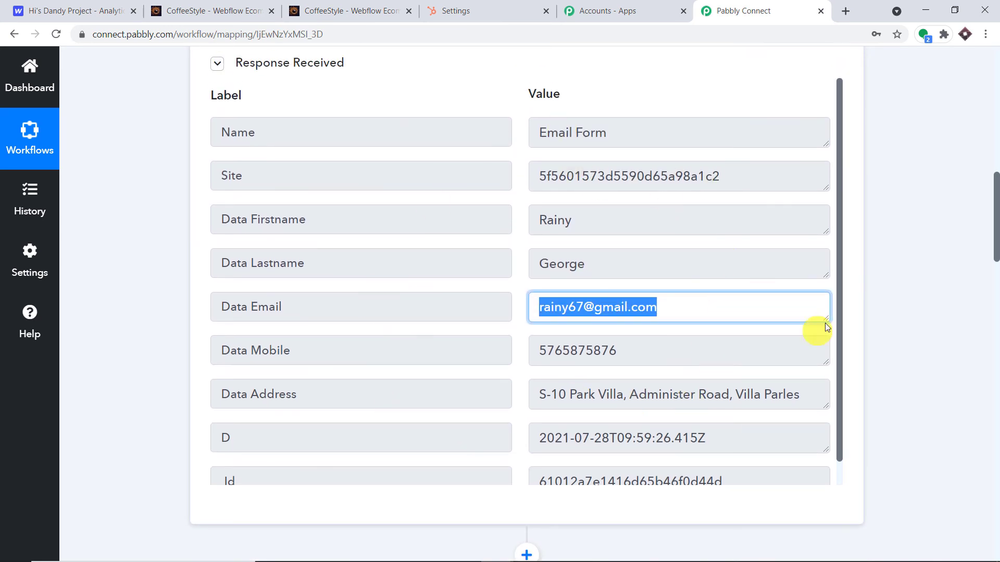
{"action": "scroll", "coordinate": [979, 284], "scroll_direction": "down", "scroll_amount": 10}
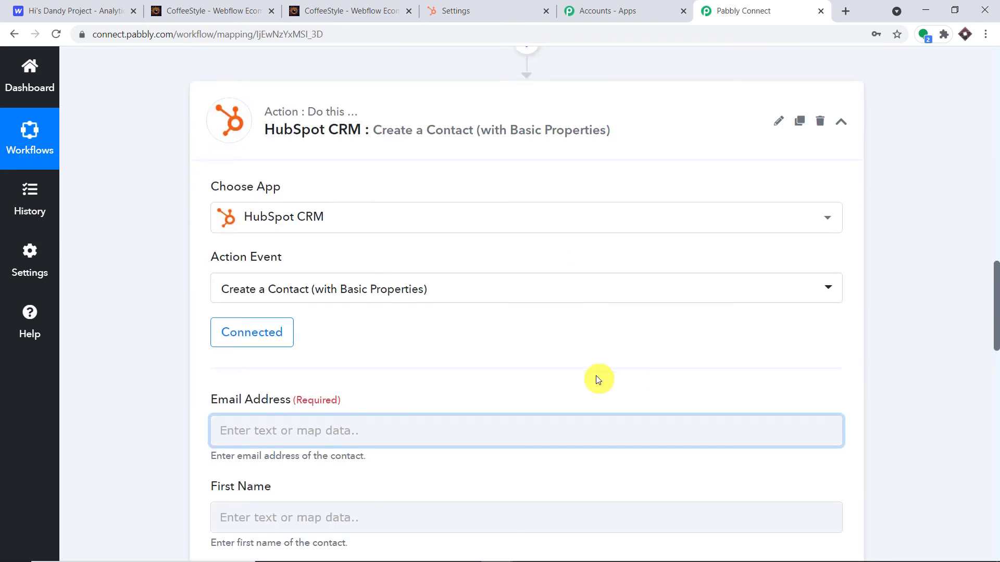
{"action": "scroll", "coordinate": [521, 339], "scroll_direction": "down", "scroll_amount": 3}
{"action": "left_click", "coordinate": [258, 238]}
{"action": "left_click", "coordinate": [323, 367]}
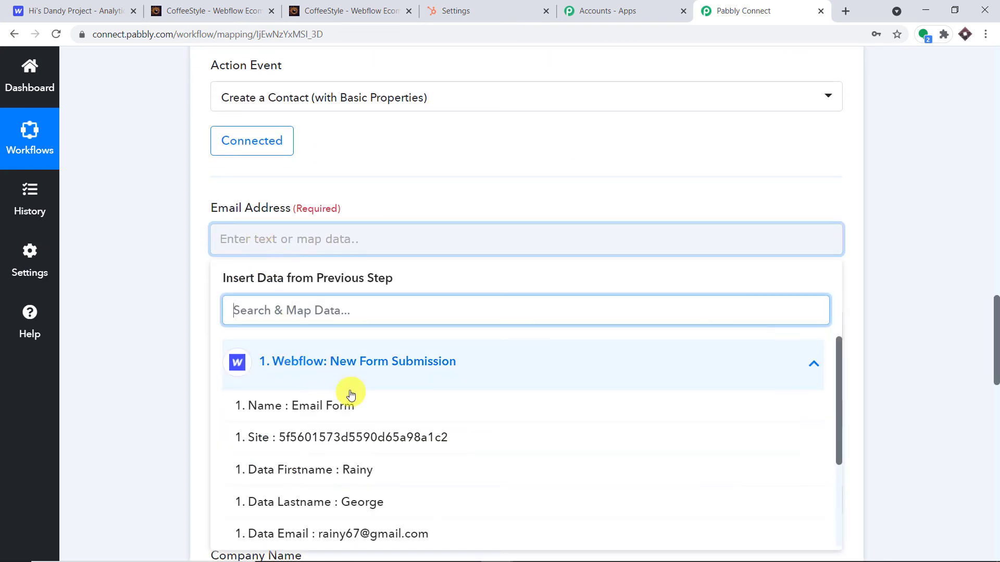
{"action": "scroll", "coordinate": [365, 406], "scroll_direction": "down", "scroll_amount": 3}
{"action": "left_click", "coordinate": [512, 165]}
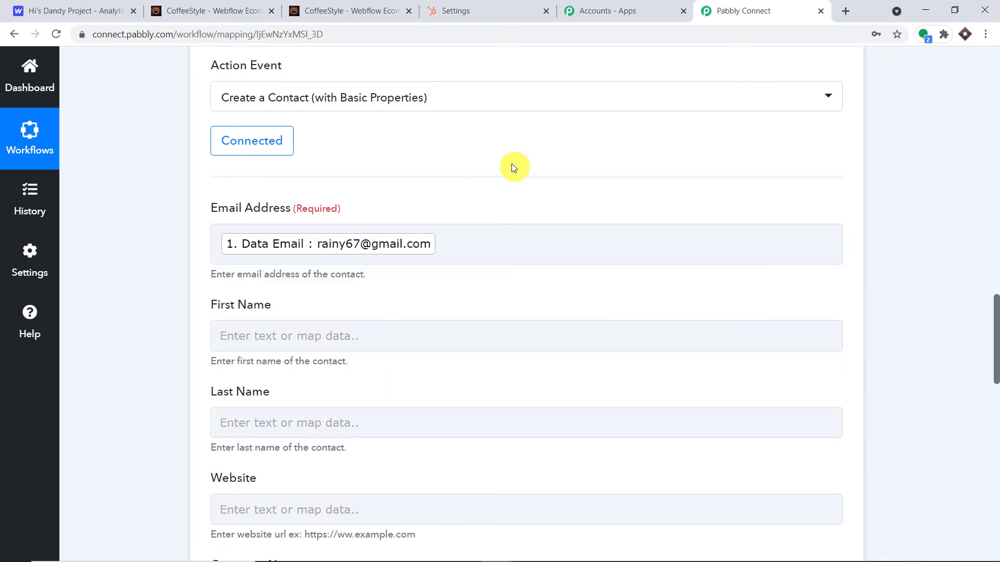
Map Webflow's Data Firstname and Data Lastname into First Name and Last Name.
{"action": "scroll", "coordinate": [510, 165], "scroll_direction": "down", "scroll_amount": 3}
{"action": "left_click", "coordinate": [328, 202]}
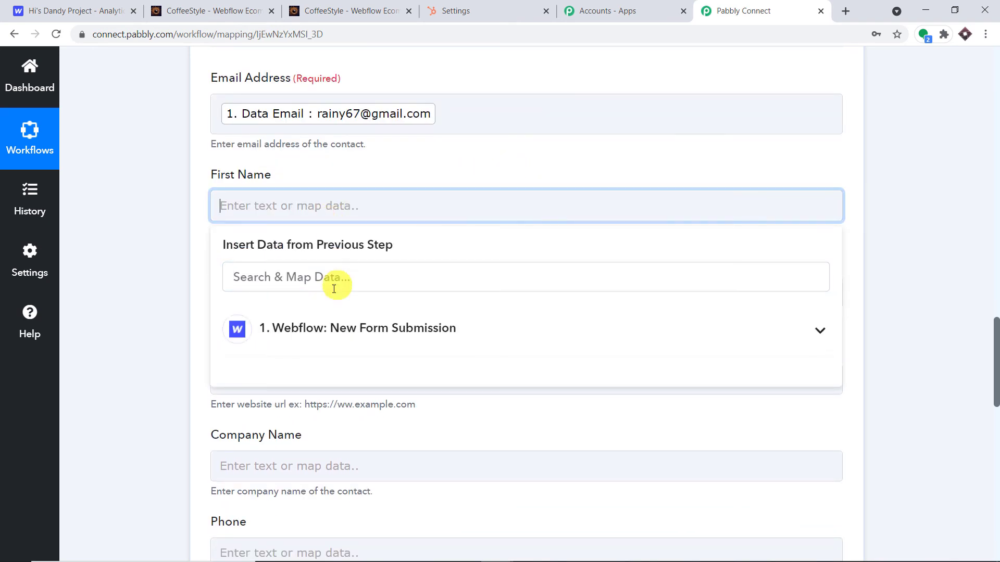
{"action": "left_click", "coordinate": [324, 327]}
{"action": "left_click", "coordinate": [346, 438]}
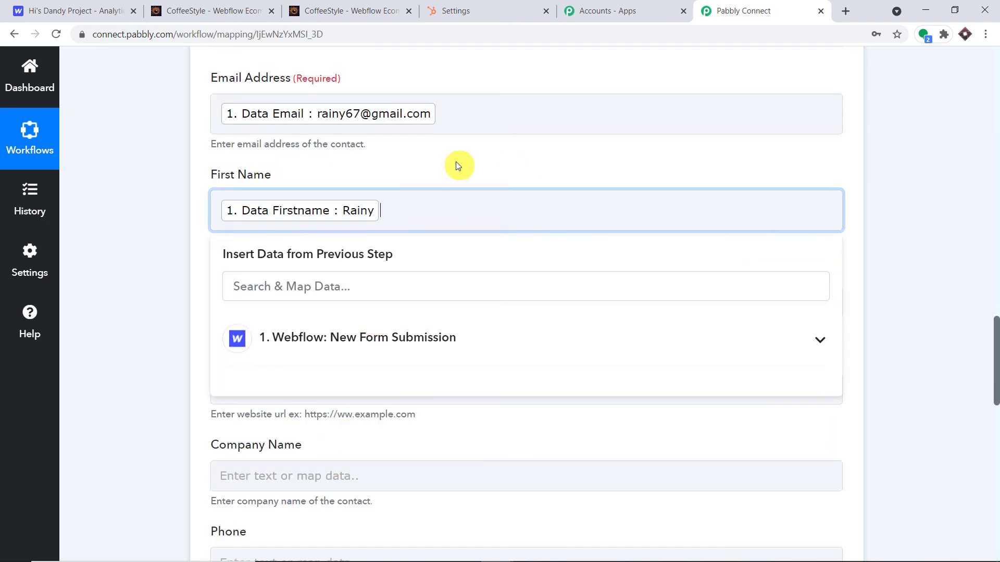
{"action": "left_click", "coordinate": [457, 163]}
{"action": "scroll", "coordinate": [453, 162], "scroll_direction": "down", "scroll_amount": 2}
{"action": "left_click", "coordinate": [377, 169]}
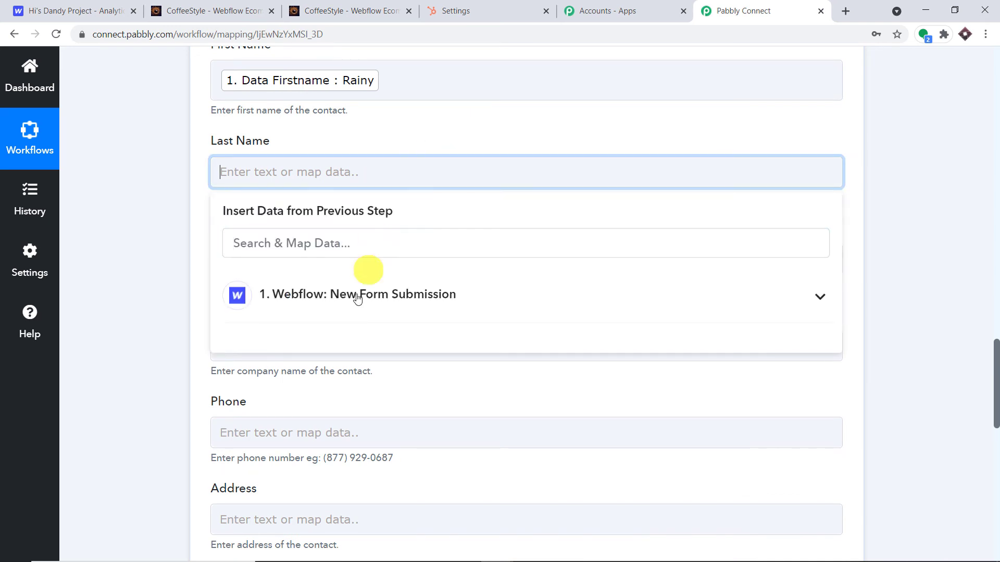
{"action": "left_click", "coordinate": [346, 315]}
{"action": "left_click", "coordinate": [379, 380]}
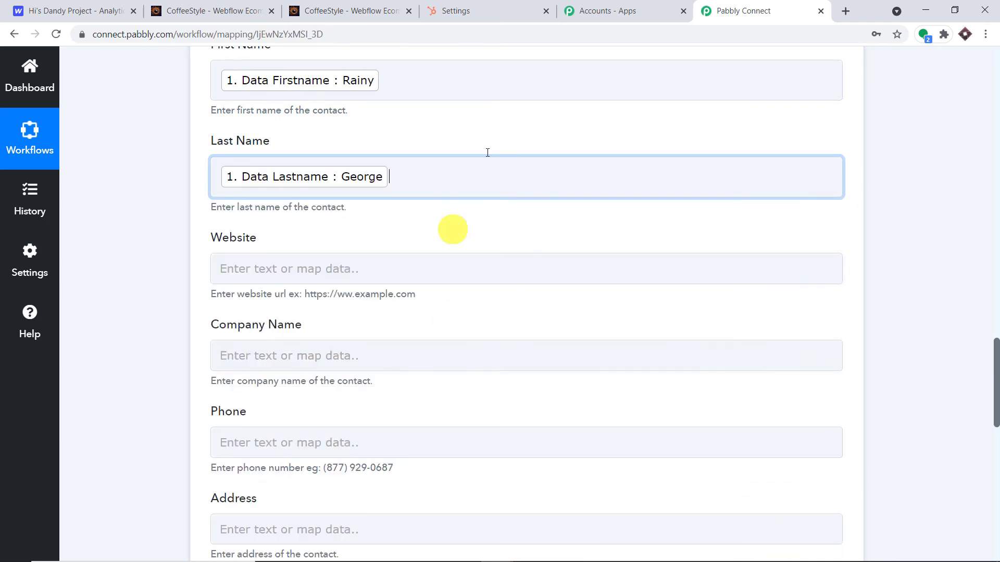
{"action": "left_click", "coordinate": [521, 130]}
Map the Webflow form's Data Mobile into the Phone field.
{"action": "scroll", "coordinate": [492, 126], "scroll_direction": "down", "scroll_amount": 1}
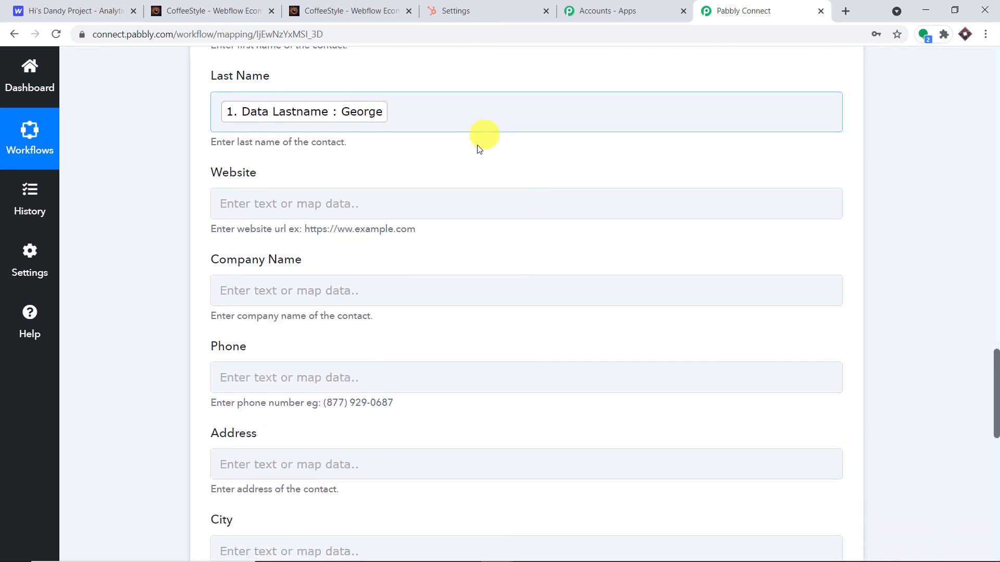
{"action": "scroll", "coordinate": [318, 343], "scroll_direction": "down", "scroll_amount": 4}
{"action": "left_click", "coordinate": [322, 186]}
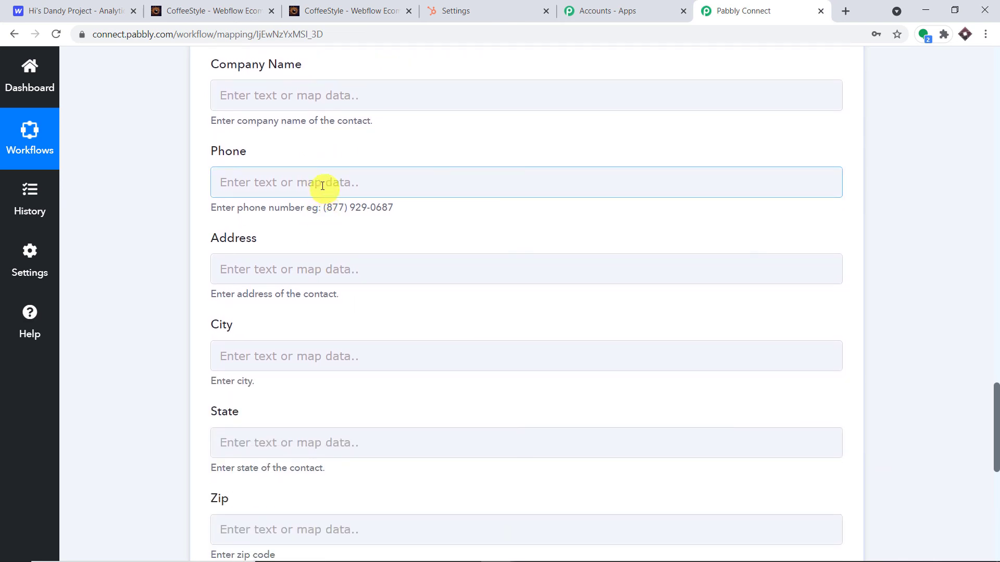
{"action": "scroll", "coordinate": [346, 190], "scroll_direction": "up", "scroll_amount": 3}
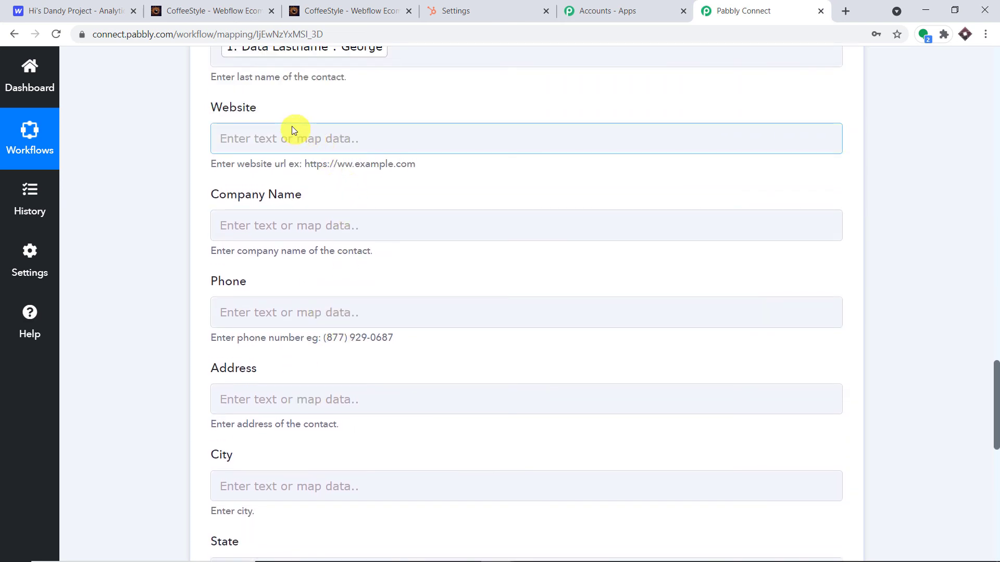
{"action": "scroll", "coordinate": [305, 215], "scroll_direction": "down", "scroll_amount": 3}
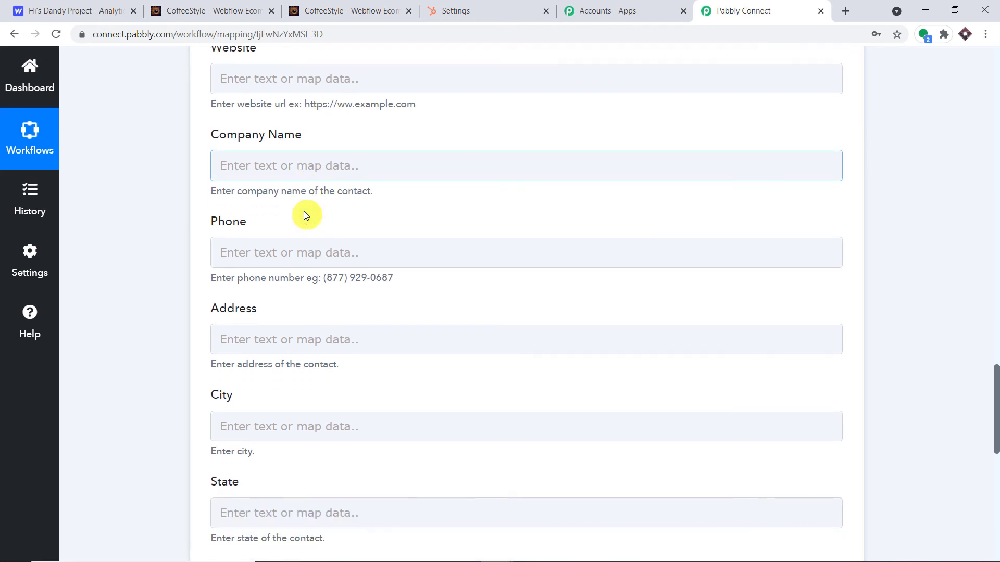
{"action": "left_click", "coordinate": [295, 183]}
{"action": "left_click", "coordinate": [327, 307]}
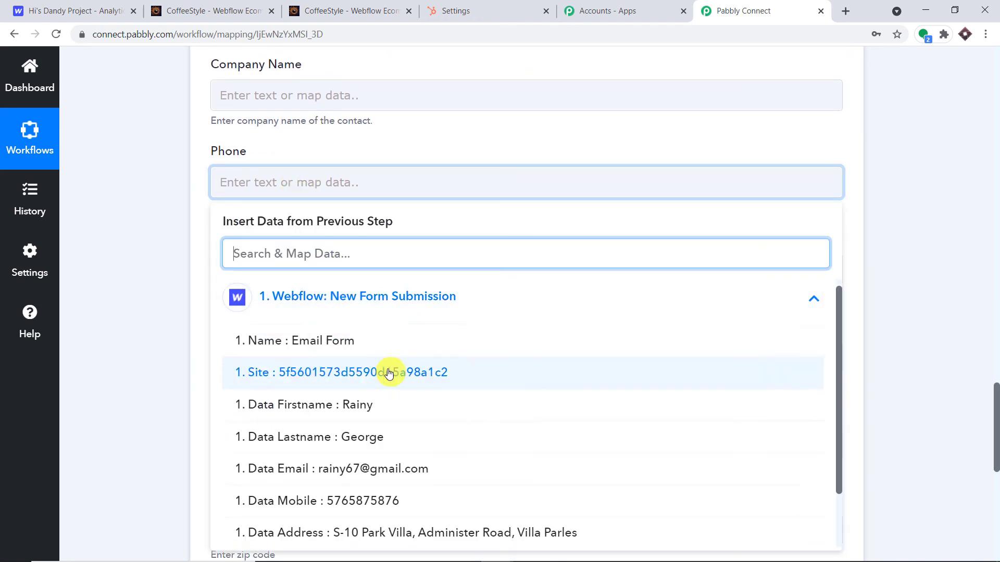
{"action": "scroll", "coordinate": [390, 373], "scroll_direction": "down", "scroll_amount": 2}
{"action": "left_click", "coordinate": [381, 431]}
{"action": "left_click", "coordinate": [411, 147]}
Map Data Address into the Address field and scroll through the remaining contact fields.
{"action": "scroll", "coordinate": [412, 147], "scroll_direction": "down", "scroll_amount": 2}
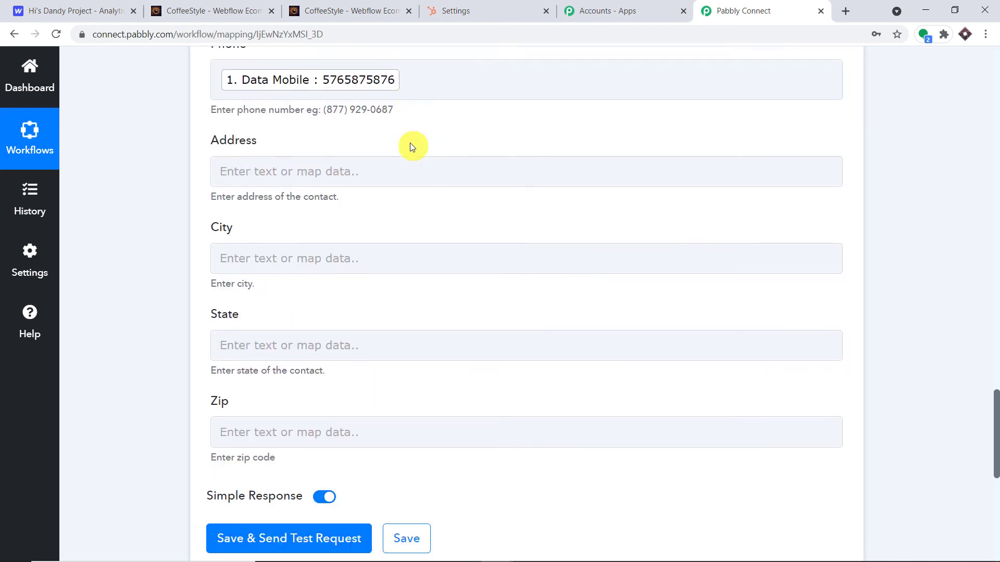
{"action": "left_click", "coordinate": [351, 149]}
{"action": "left_click", "coordinate": [364, 263]}
{"action": "scroll", "coordinate": [399, 373], "scroll_direction": "down", "scroll_amount": 1}
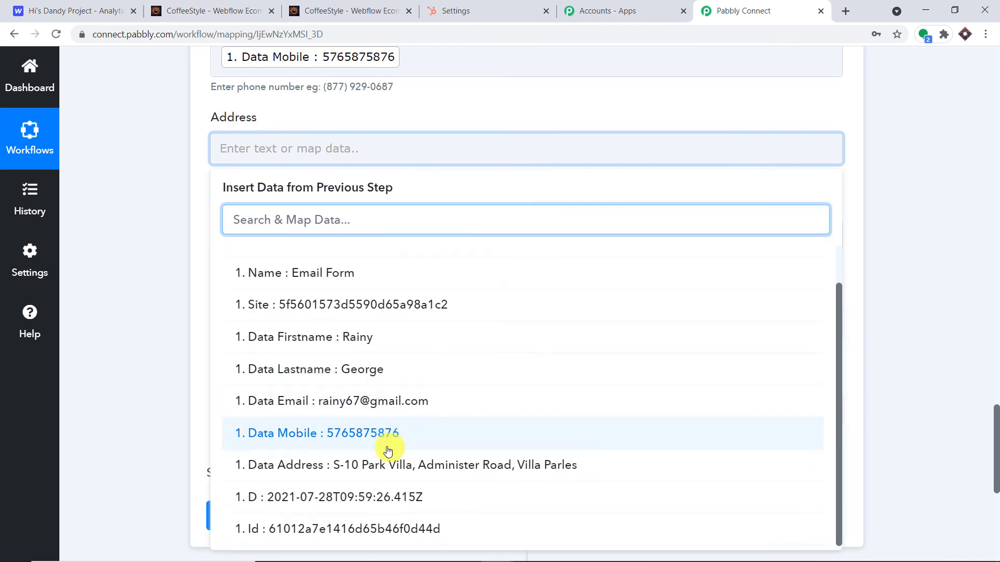
{"action": "left_click", "coordinate": [392, 467]}
{"action": "left_click", "coordinate": [499, 100]}
{"action": "scroll", "coordinate": [475, 126], "scroll_direction": "up", "scroll_amount": 5}
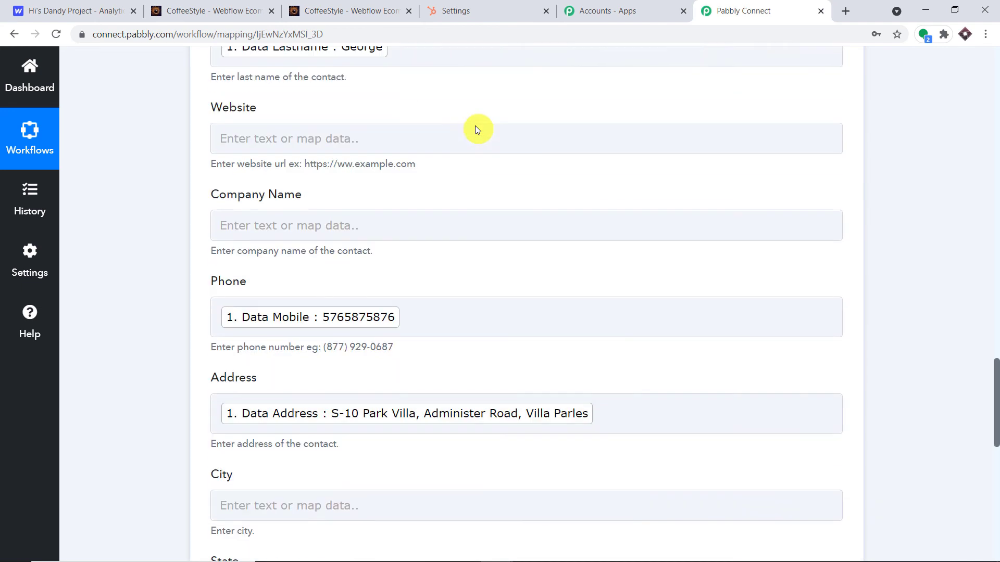
{"action": "scroll", "coordinate": [475, 124], "scroll_direction": "down", "scroll_amount": 5}
{"action": "left_click", "coordinate": [317, 247]}
{"action": "scroll", "coordinate": [318, 250], "scroll_direction": "down", "scroll_amount": 3}
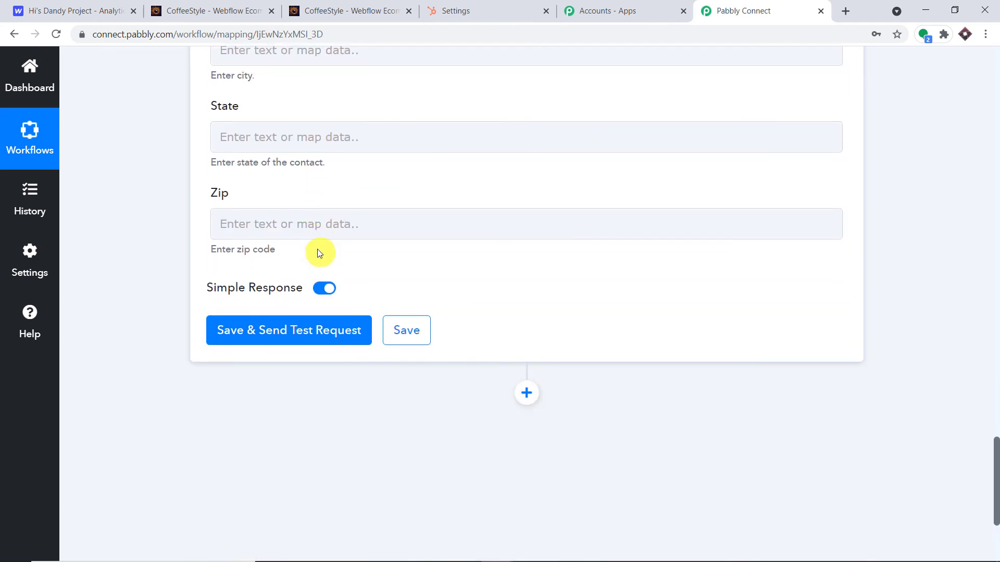
{"action": "scroll", "coordinate": [333, 219], "scroll_direction": "up", "scroll_amount": 6}
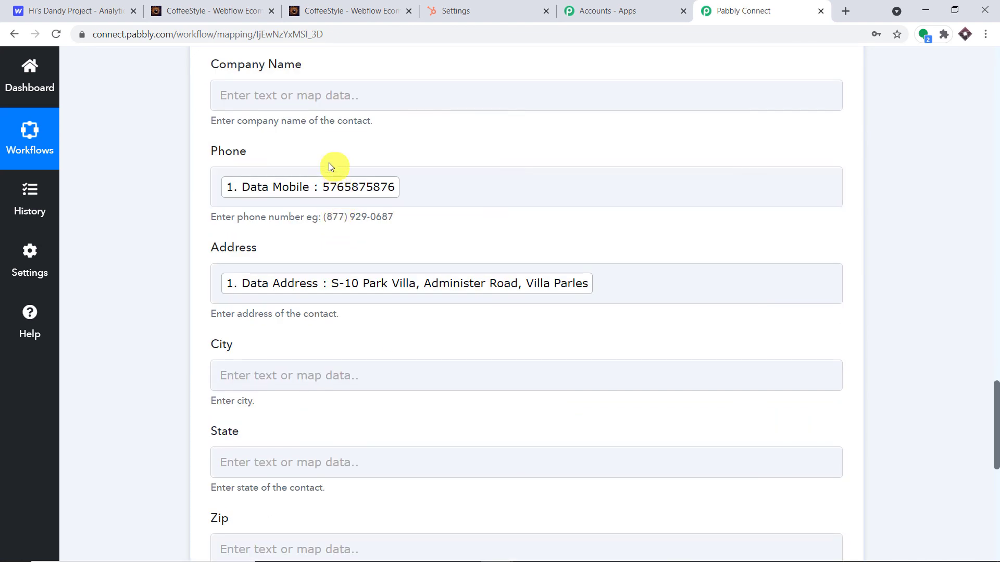
{"action": "scroll", "coordinate": [329, 164], "scroll_direction": "down", "scroll_amount": 3}
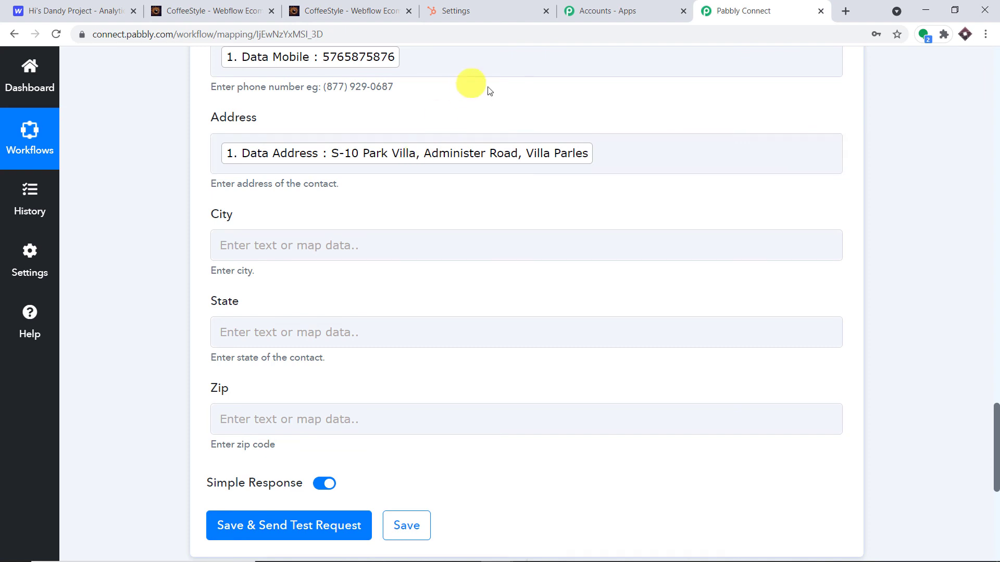
{"action": "scroll", "coordinate": [513, 102], "scroll_direction": "down", "scroll_amount": 3}
{"action": "scroll", "coordinate": [500, 135], "scroll_direction": "down", "scroll_amount": 3}
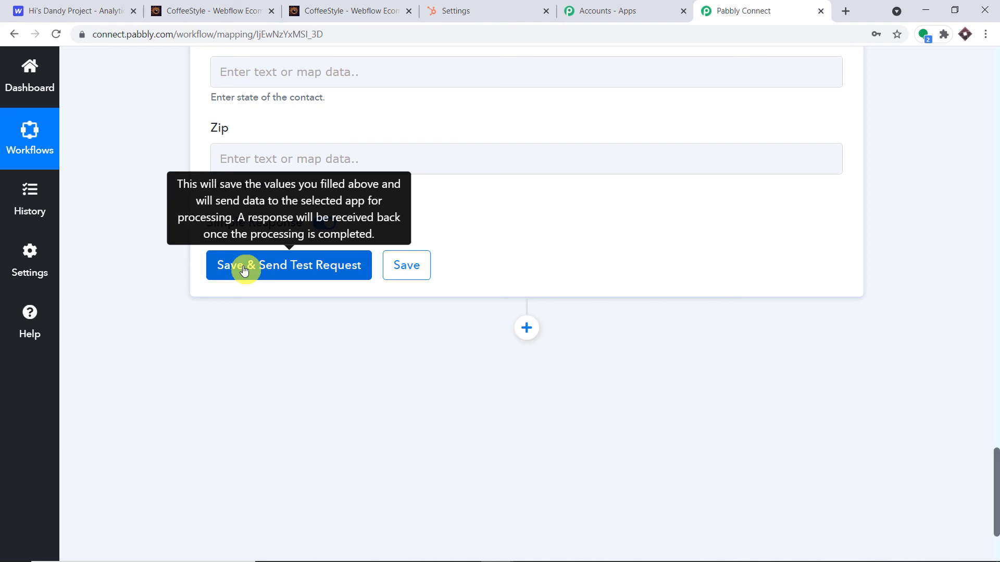
Send the test request and confirm the new contact appears in HubSpot's refreshed contacts list.
{"action": "left_click", "coordinate": [244, 270]}
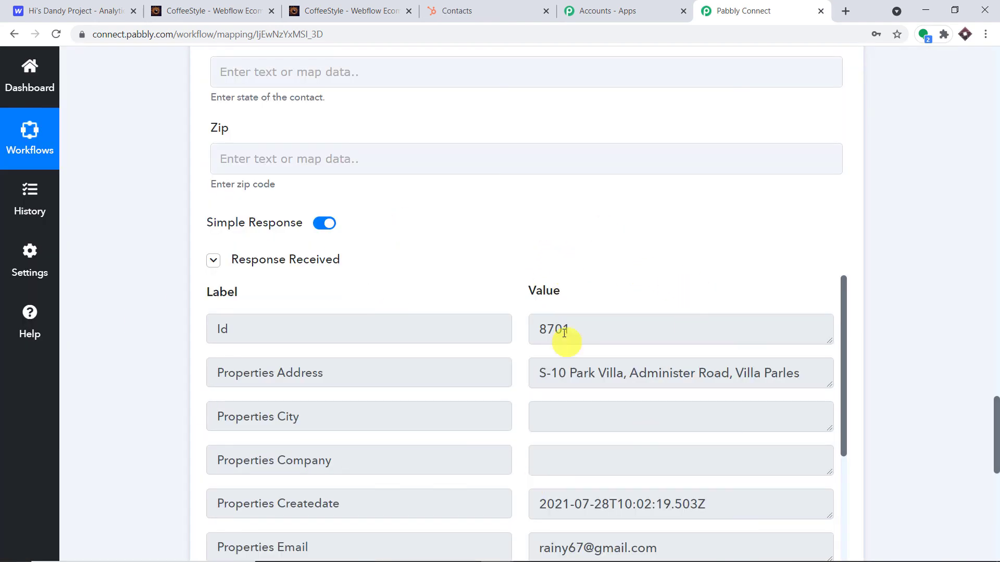
{"action": "left_click", "coordinate": [490, 8]}
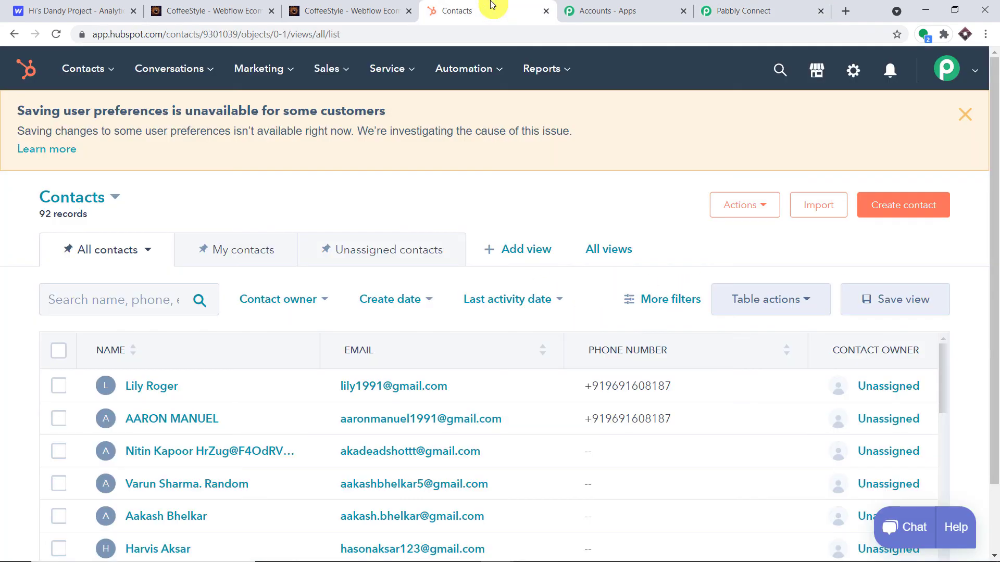
{"action": "left_click", "coordinate": [55, 34]}
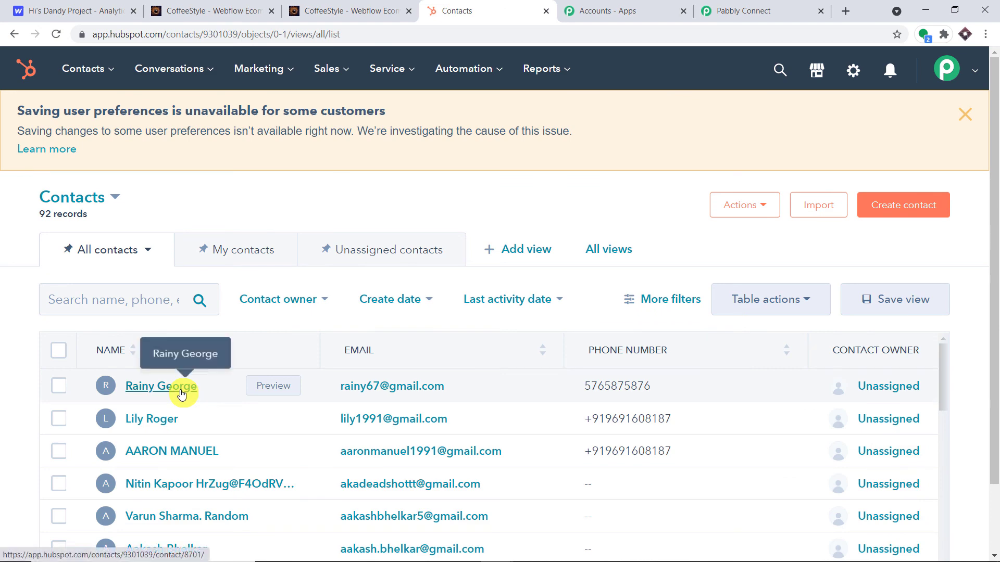
{"action": "left_click", "coordinate": [180, 391]}
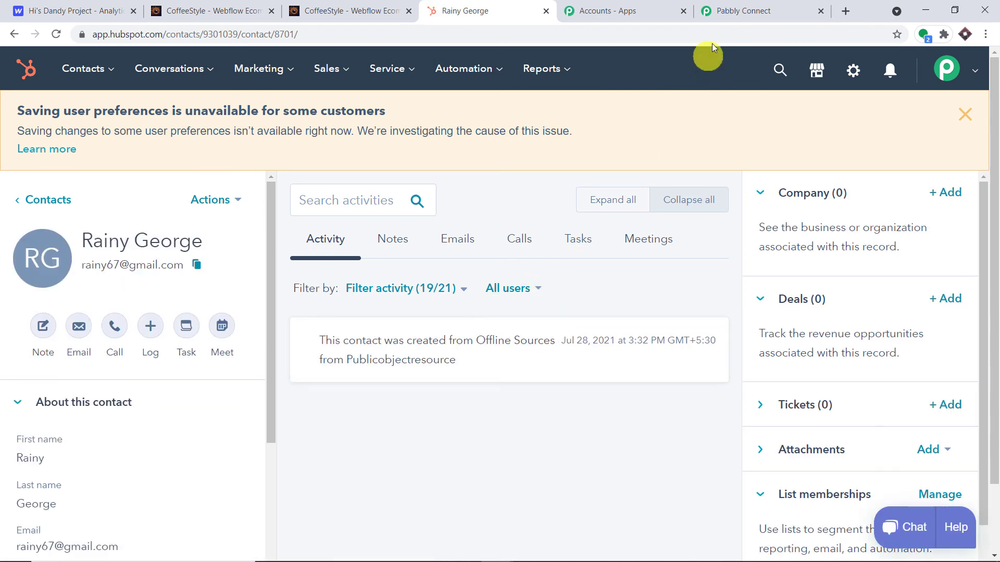
{"action": "left_click", "coordinate": [750, 10]}
{"action": "scroll", "coordinate": [989, 284], "scroll_direction": "up", "scroll_amount": 8}
{"action": "scroll", "coordinate": [725, 330], "scroll_direction": "up", "scroll_amount": 15}
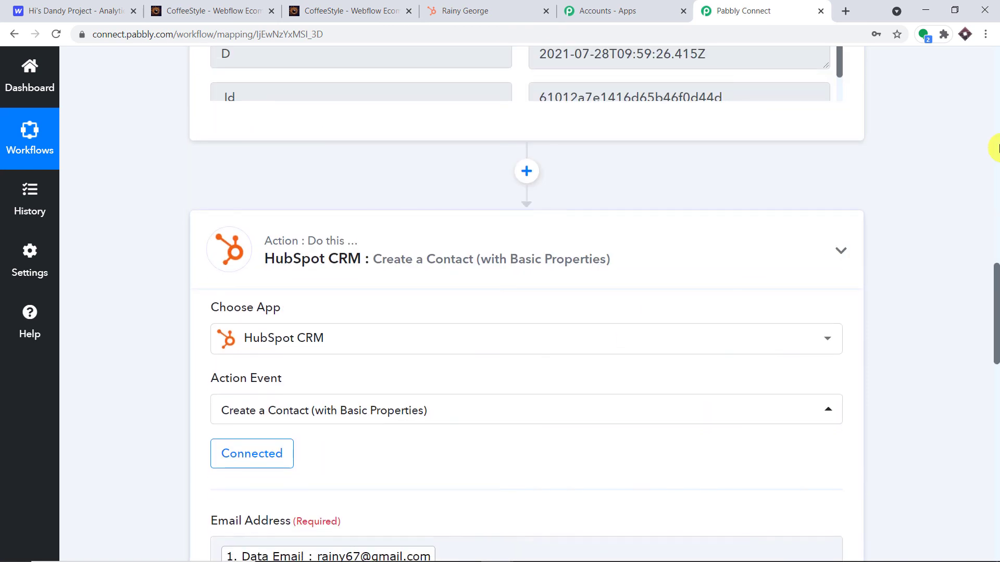
Collapse the Webflow trigger to show the New Form Submission trigger and Create a Contact action.
{"action": "scroll", "coordinate": [992, 152], "scroll_direction": "up", "scroll_amount": 15}
{"action": "scroll", "coordinate": [536, 123], "scroll_direction": "up", "scroll_amount": 4}
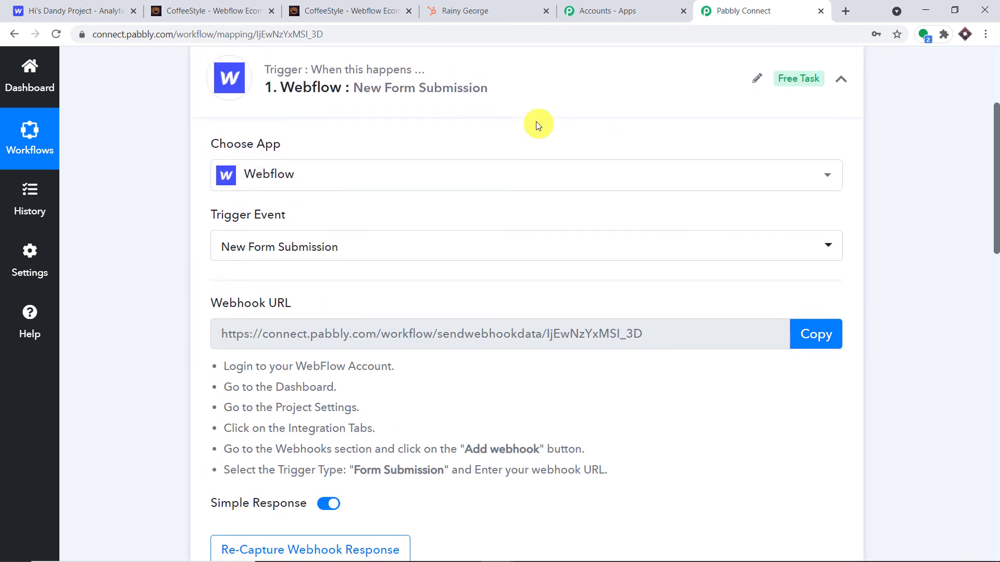
{"action": "left_click", "coordinate": [392, 241]}
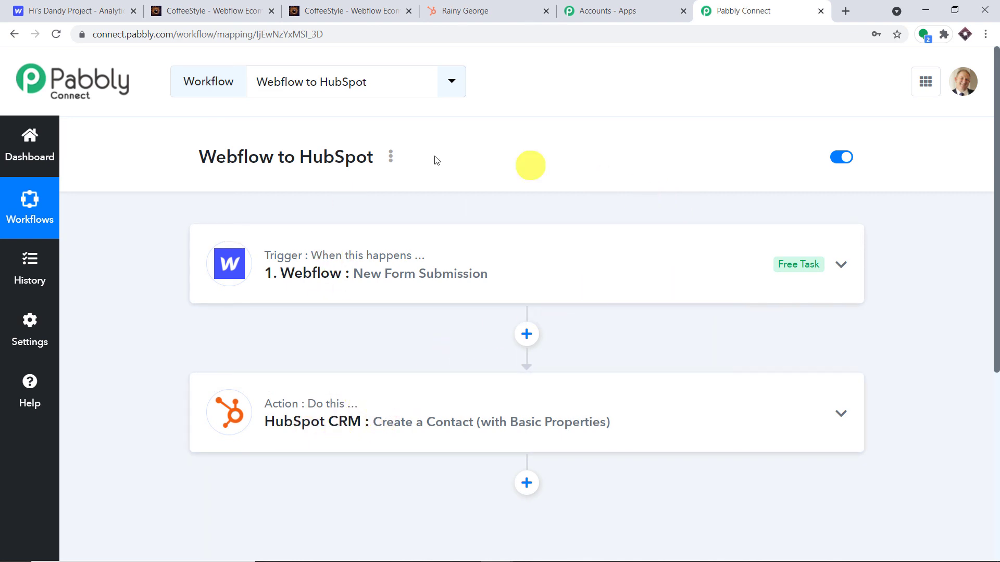
{"action": "left_click_drag", "start_coordinate": [193, 160], "coordinate": [401, 156]}
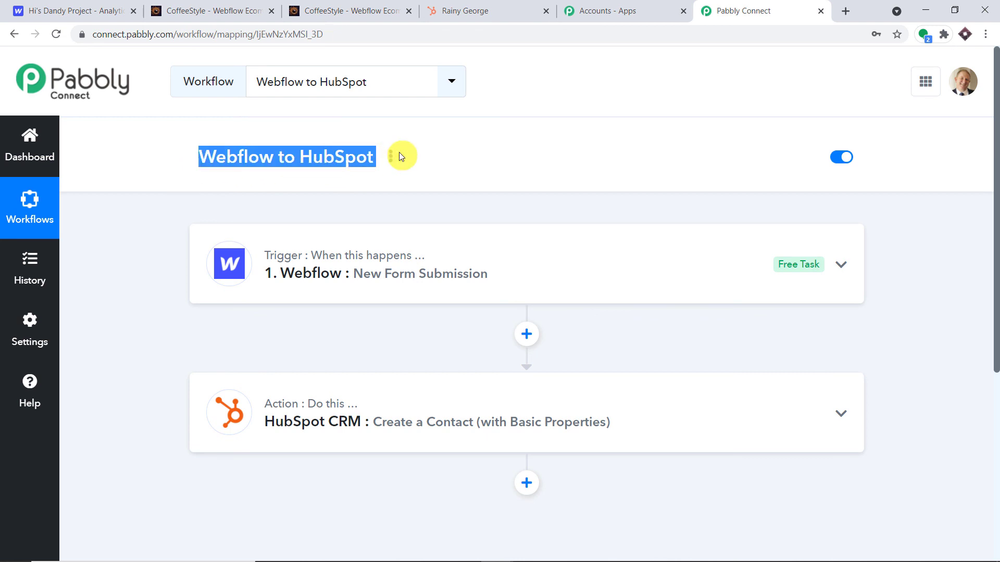